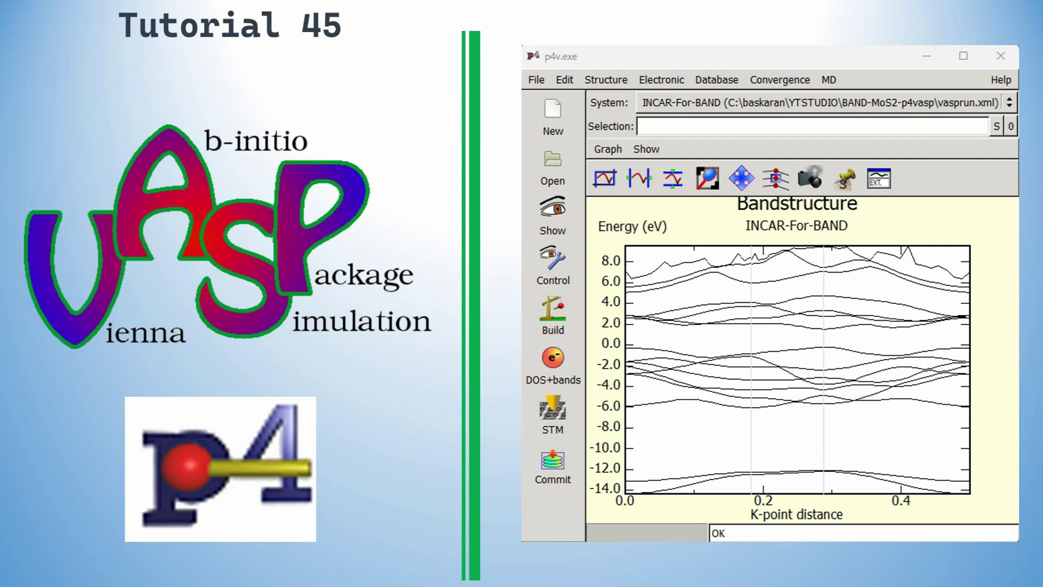
Exit the Tutorial 45 slideshow and minimize the p4v-Band PowerPoint window.
{"action": "key", "text": "Escape"}
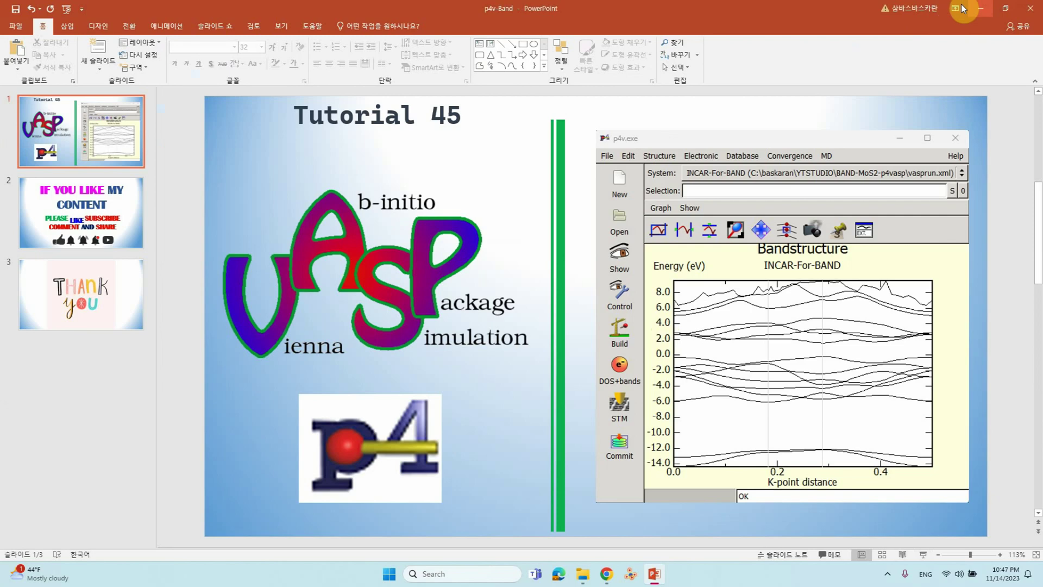
{"action": "left_click", "coordinate": [981, 8]}
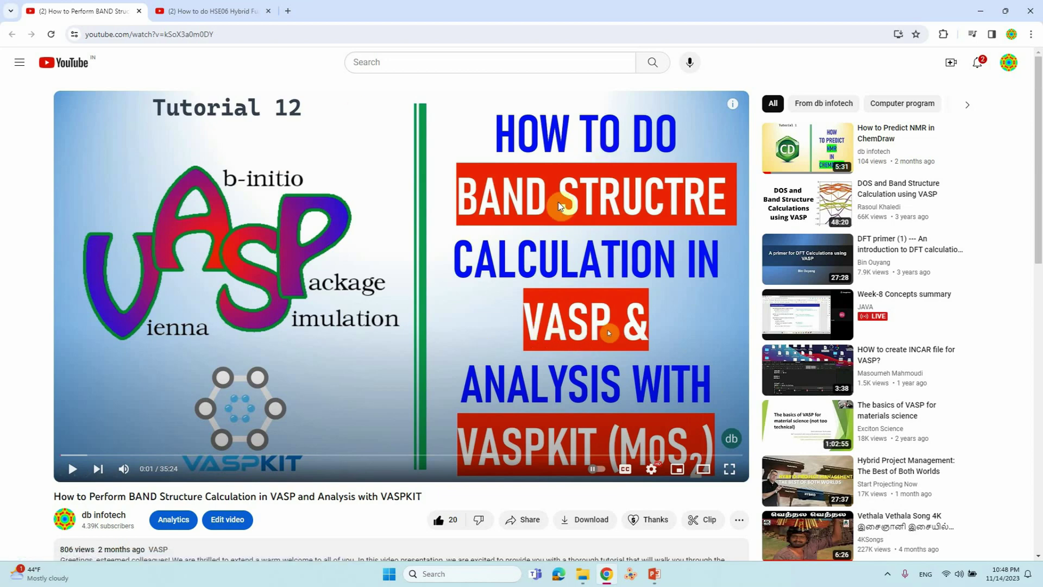
Switch to the Tutorial 40 HSE06 MoS2 band structure video tab, then minimize Chrome.
{"action": "left_click", "coordinate": [213, 11]}
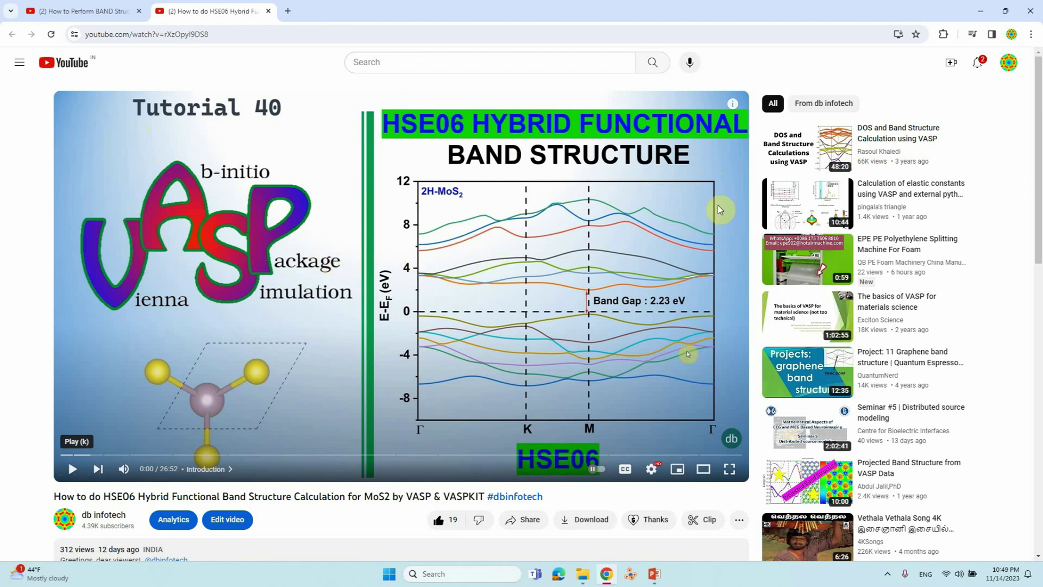
{"action": "left_click", "coordinate": [981, 11]}
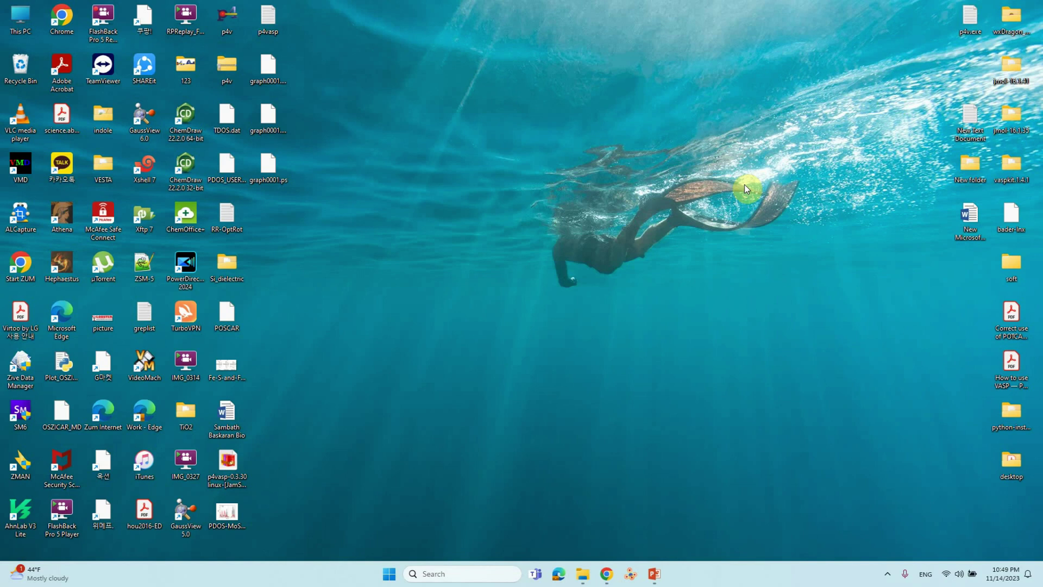
Move the p4v desktop shortcut into open space and launch p4vasp from it.
{"action": "key", "text": "f"}
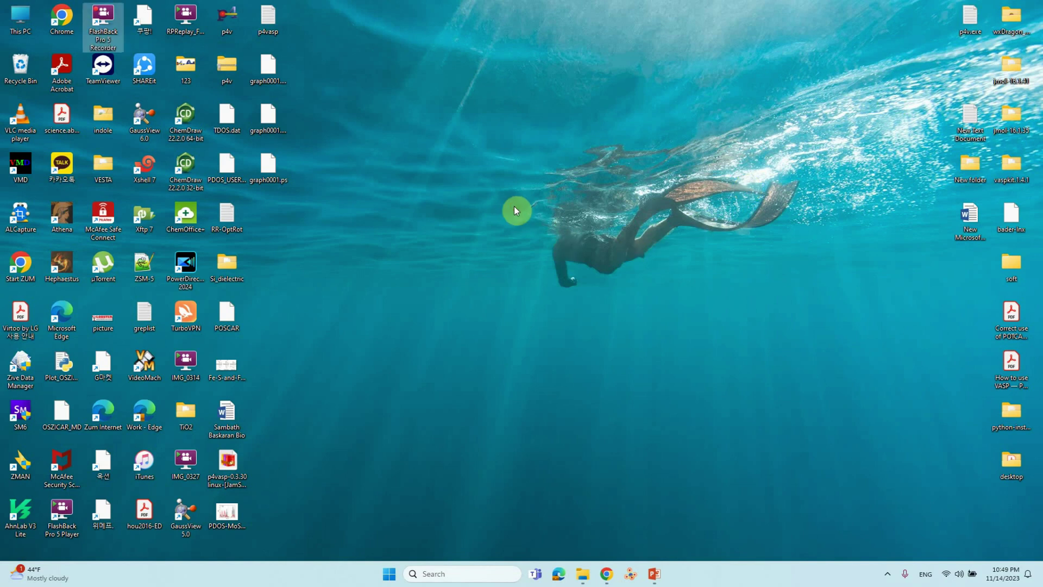
{"action": "left_click", "coordinate": [228, 22]}
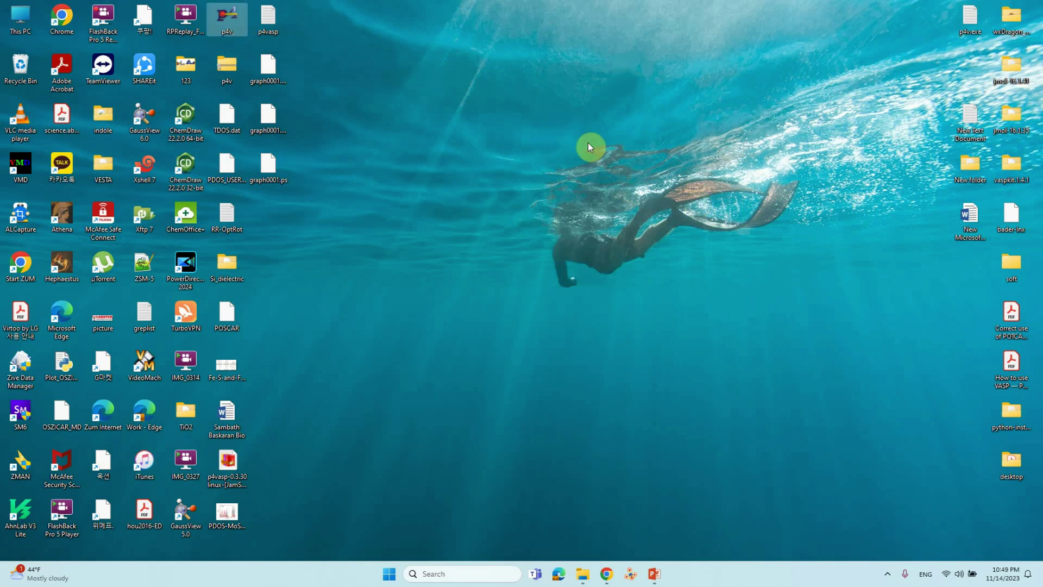
{"action": "left_click_drag", "start_coordinate": [232, 22], "coordinate": [366, 23]}
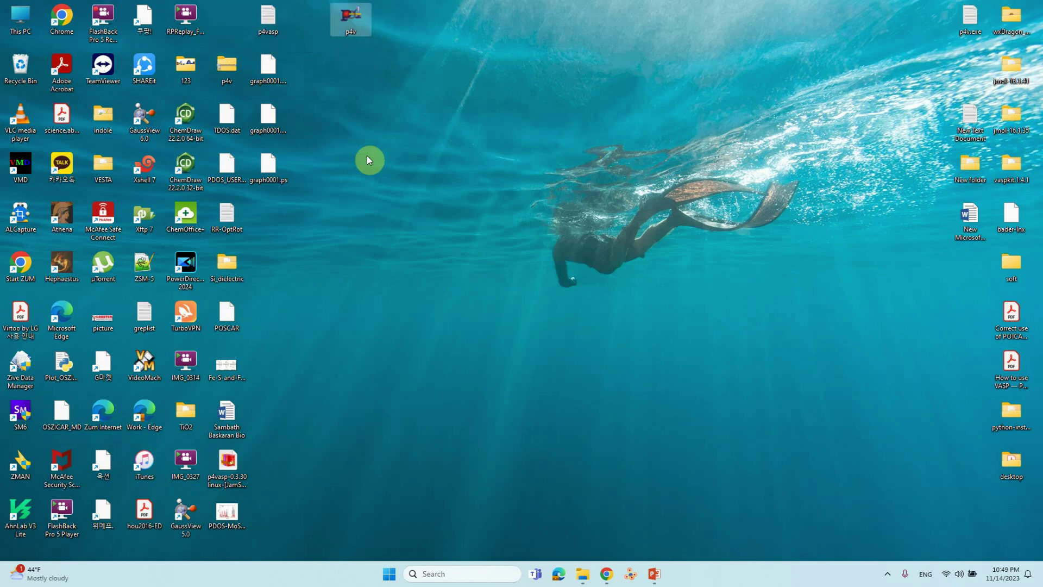
{"action": "left_click_drag", "start_coordinate": [367, 157], "coordinate": [364, 175]}
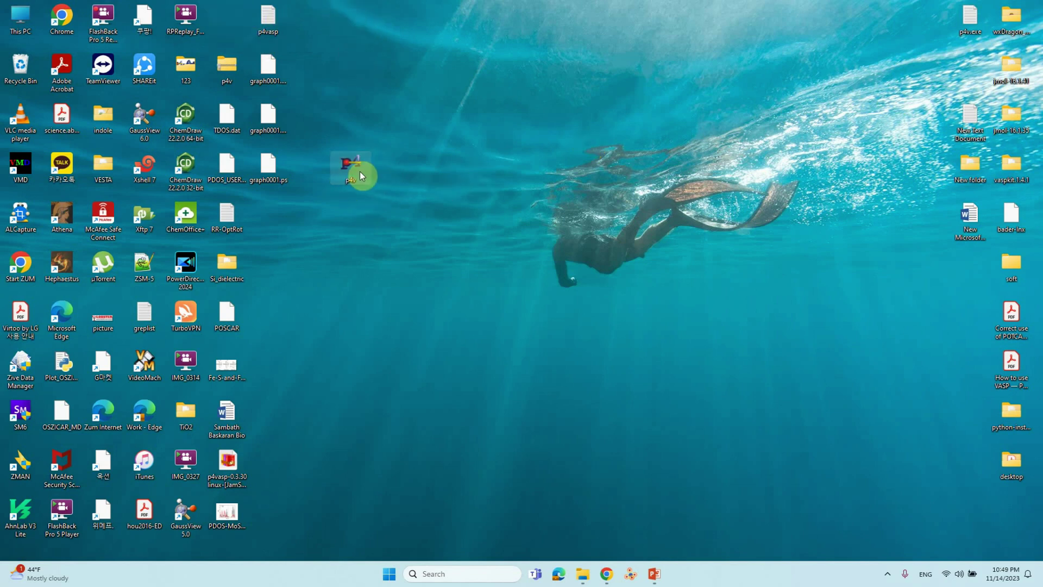
{"action": "left_click", "coordinate": [422, 205]}
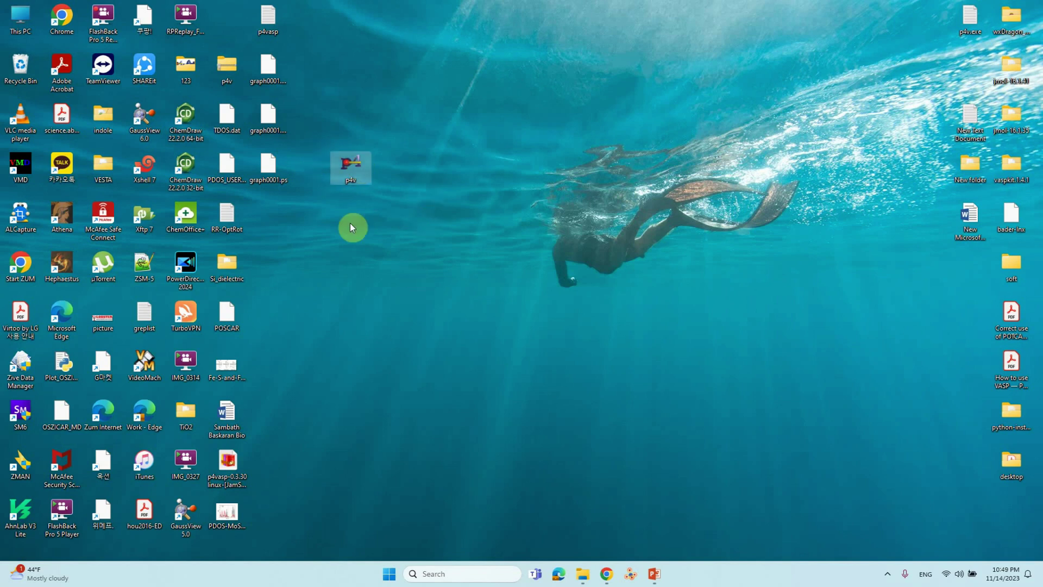
{"action": "double_click", "coordinate": [350, 158]}
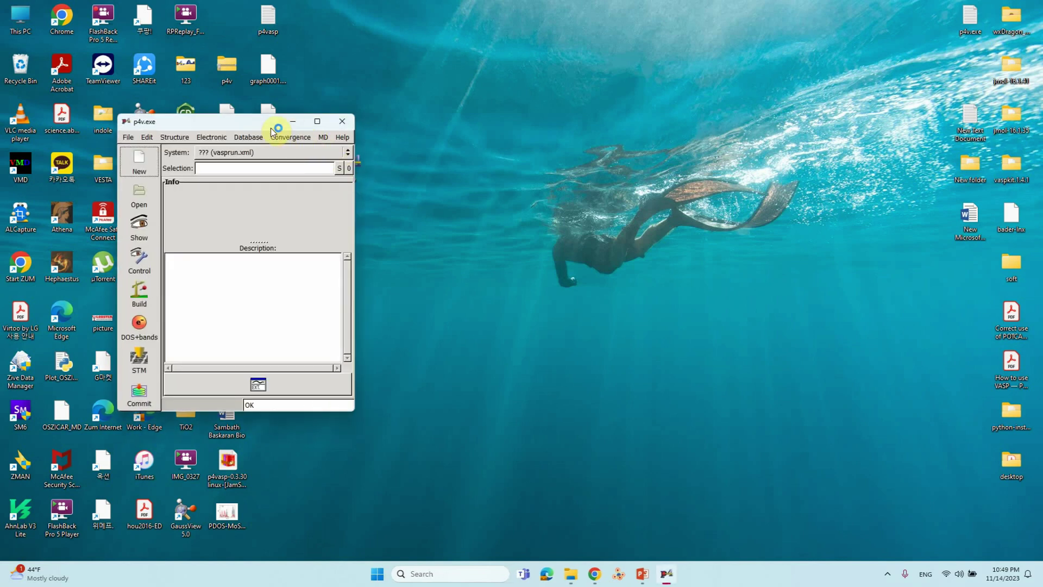
Enlarge the p4vasp window and move it up and to the right.
{"action": "left_click_drag", "start_coordinate": [349, 411], "coordinate": [565, 461]}
{"action": "left_click_drag", "start_coordinate": [437, 125], "coordinate": [627, 54]}
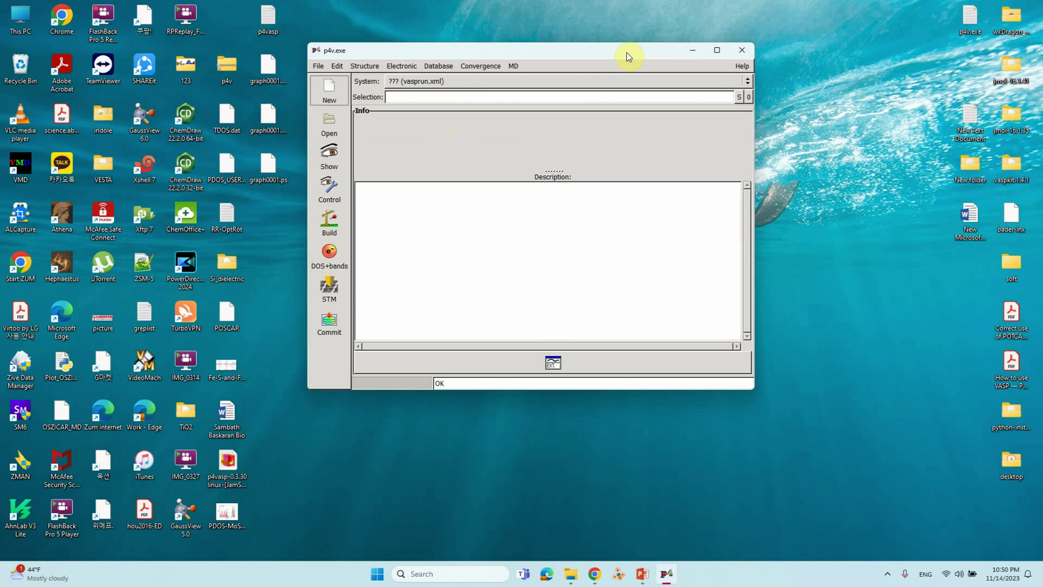
{"action": "left_click", "coordinate": [317, 66]}
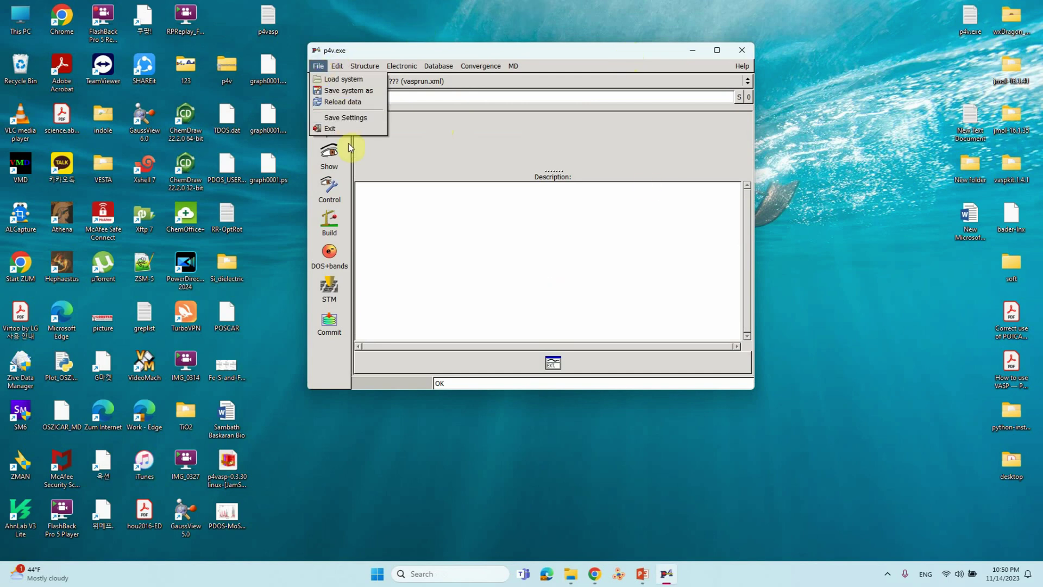
{"action": "left_click", "coordinate": [438, 154]}
Load vasprun.xml from C:\...\YTSTUDIO\BAND-MoS2-p4vasp.
{"action": "left_click", "coordinate": [332, 133]}
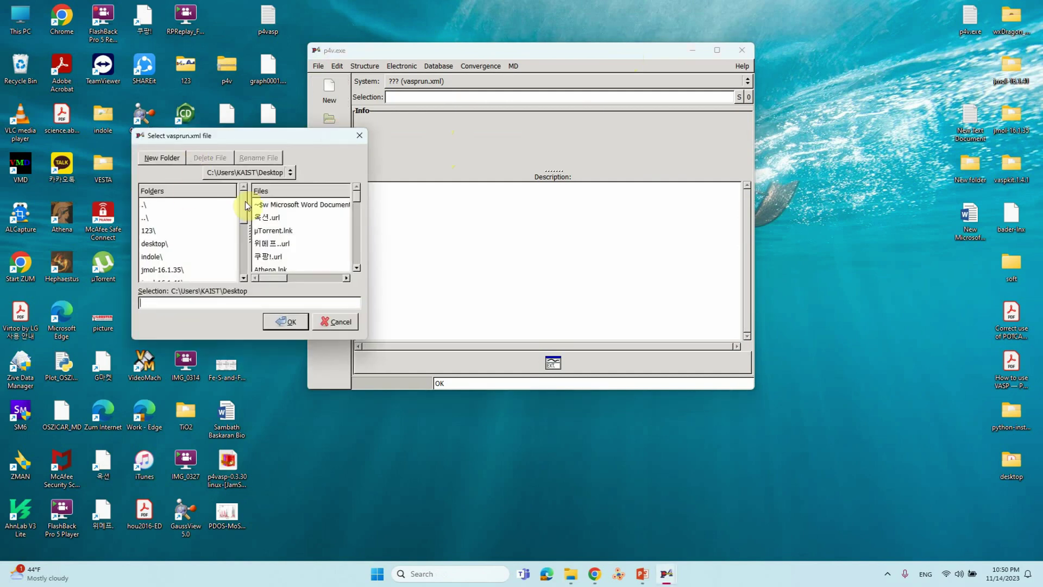
{"action": "left_click", "coordinate": [253, 174]}
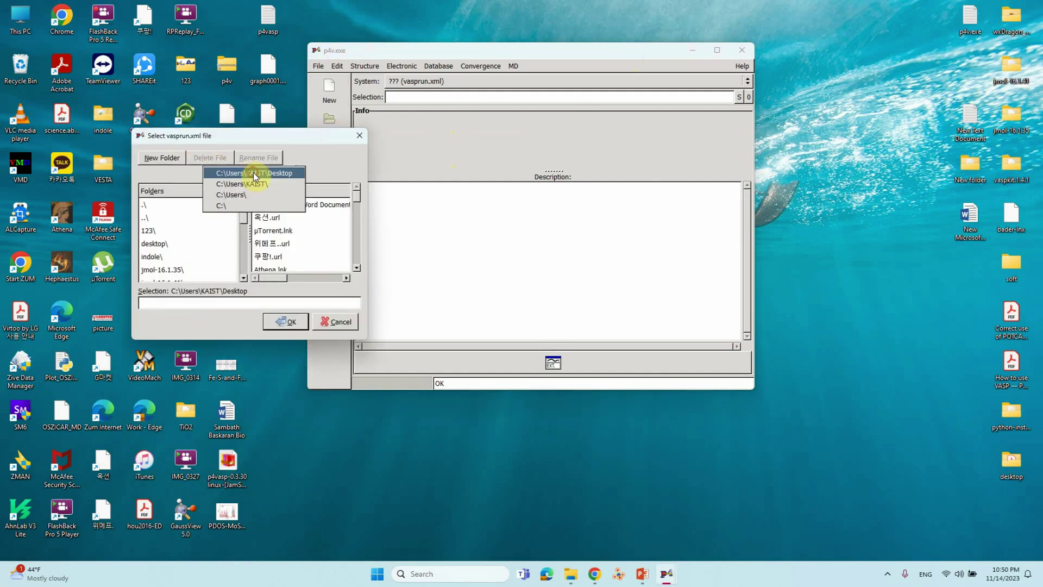
{"action": "left_click", "coordinate": [226, 205]}
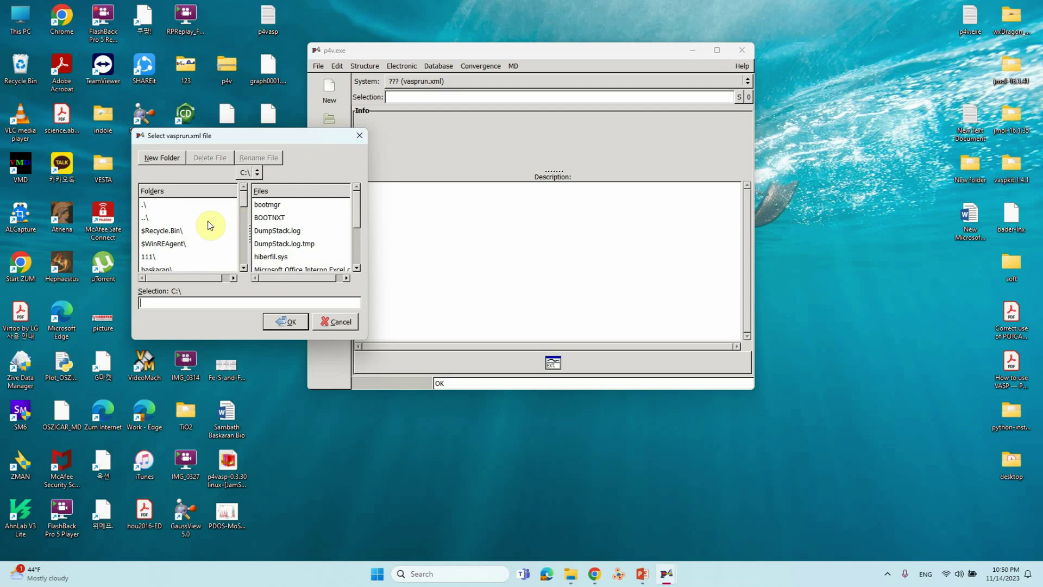
{"action": "scroll", "coordinate": [206, 239], "scroll_direction": "down", "scroll_amount": 1}
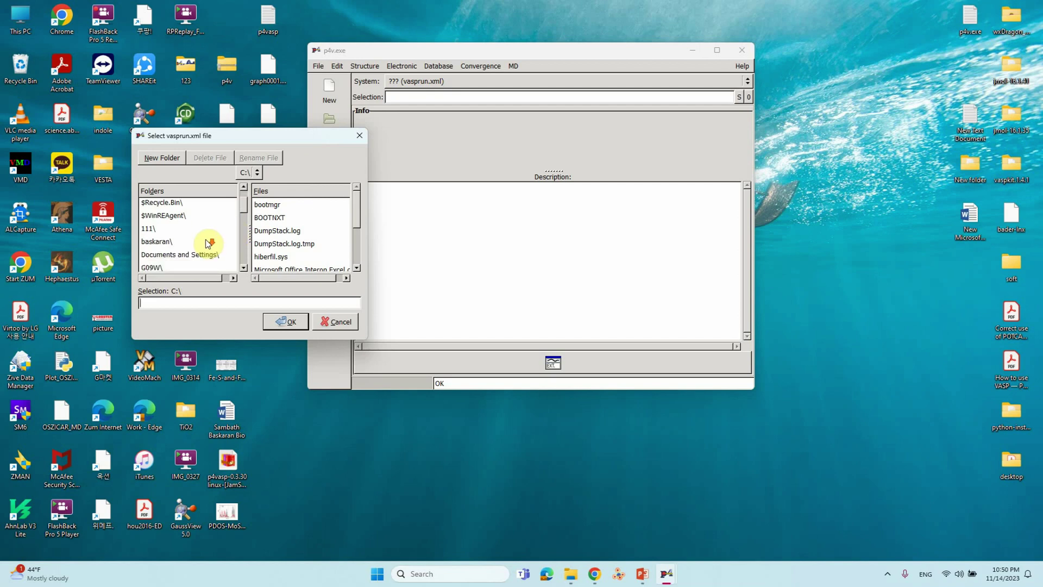
{"action": "double_click", "coordinate": [158, 241]}
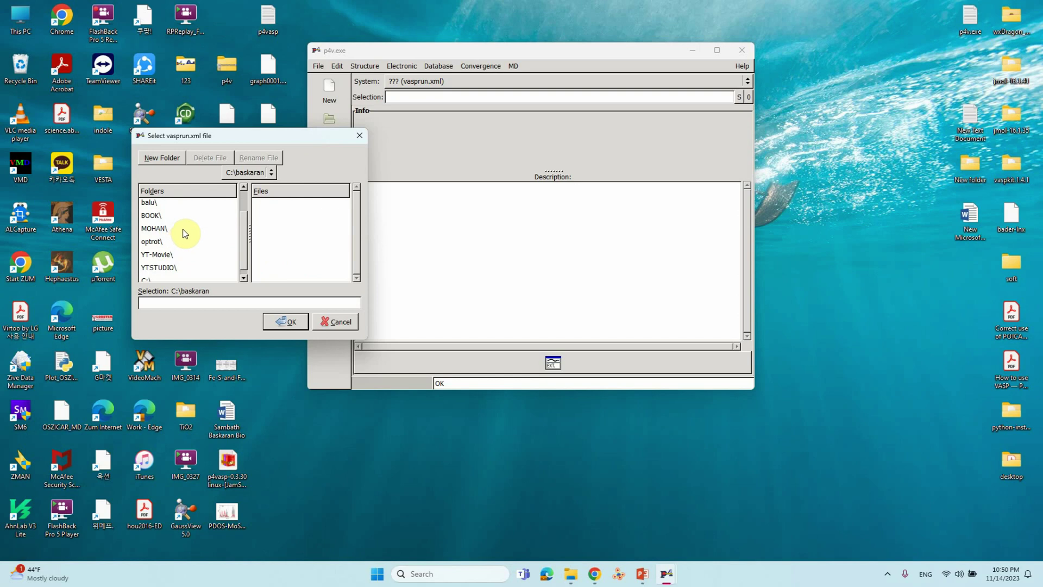
{"action": "double_click", "coordinate": [161, 268]}
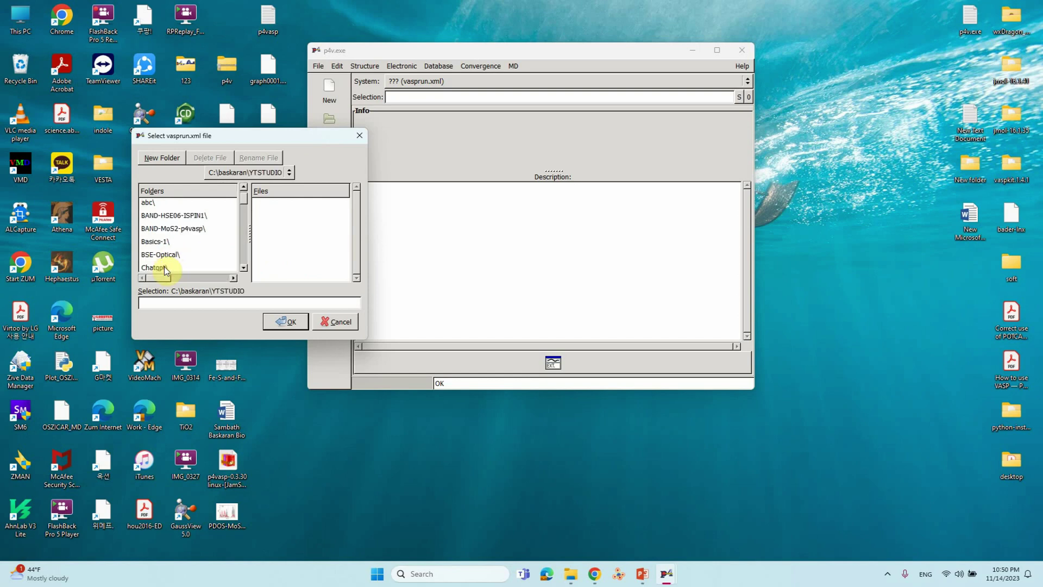
{"action": "double_click", "coordinate": [183, 229]}
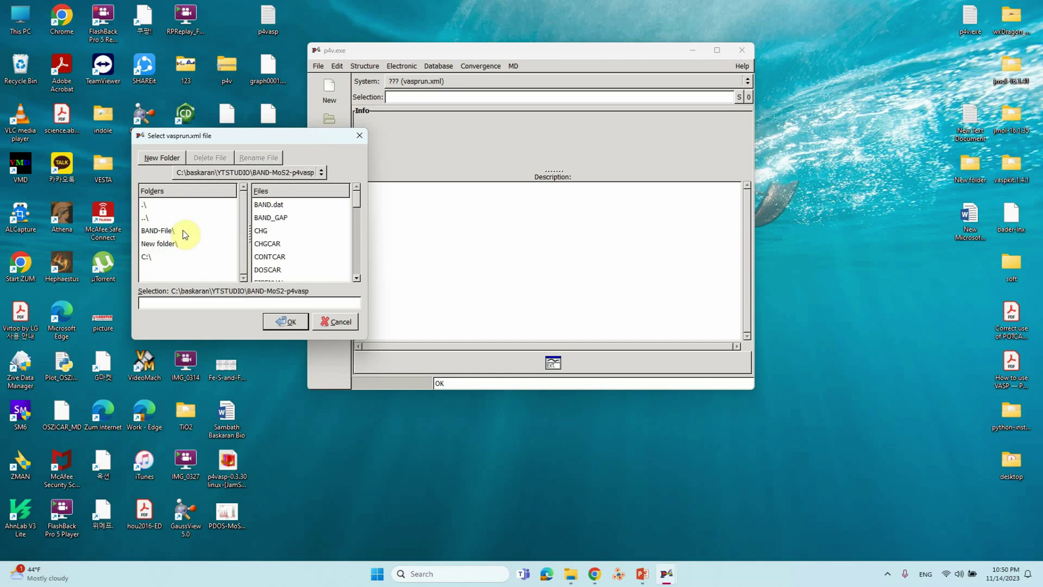
{"action": "scroll", "coordinate": [268, 231], "scroll_direction": "down", "scroll_amount": 5}
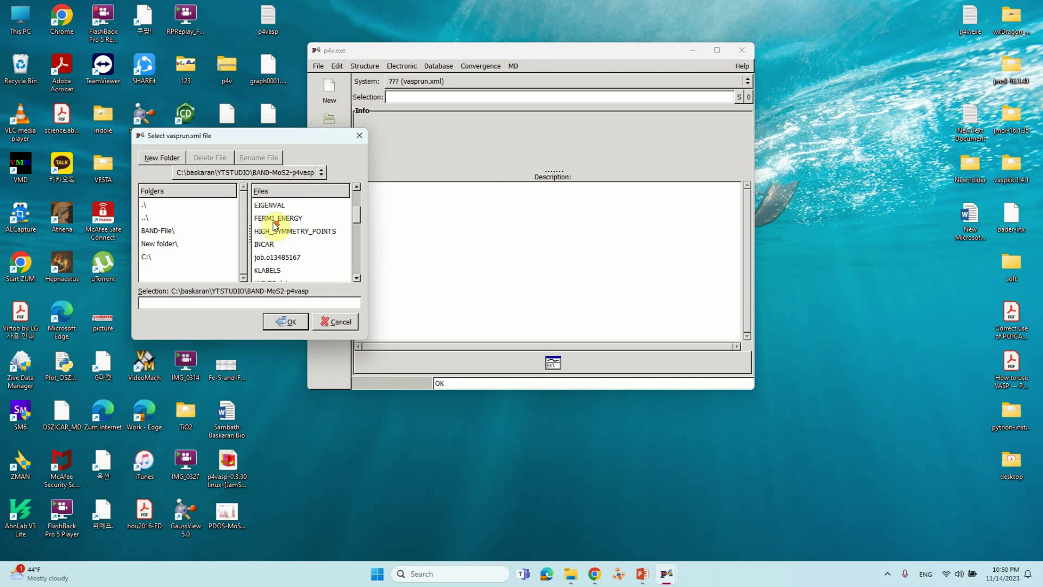
{"action": "scroll", "coordinate": [276, 224], "scroll_direction": "down", "scroll_amount": 5}
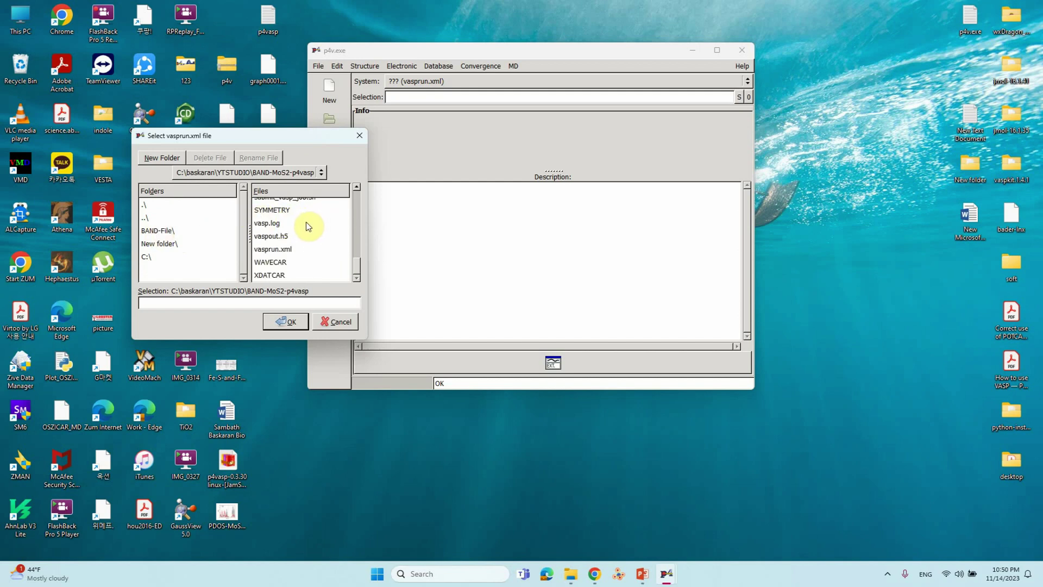
{"action": "left_click", "coordinate": [268, 251]}
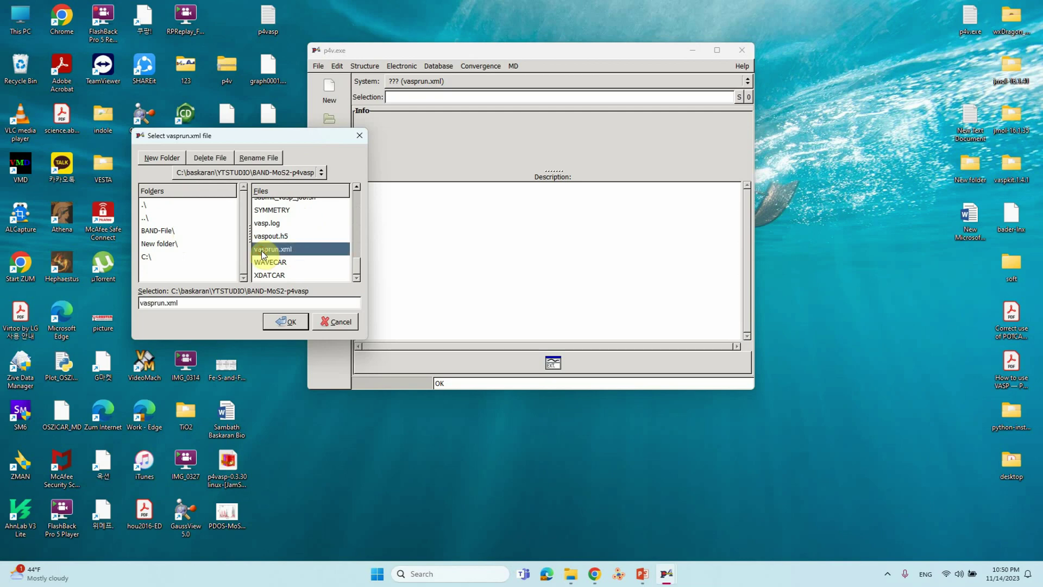
{"action": "left_click", "coordinate": [289, 322]}
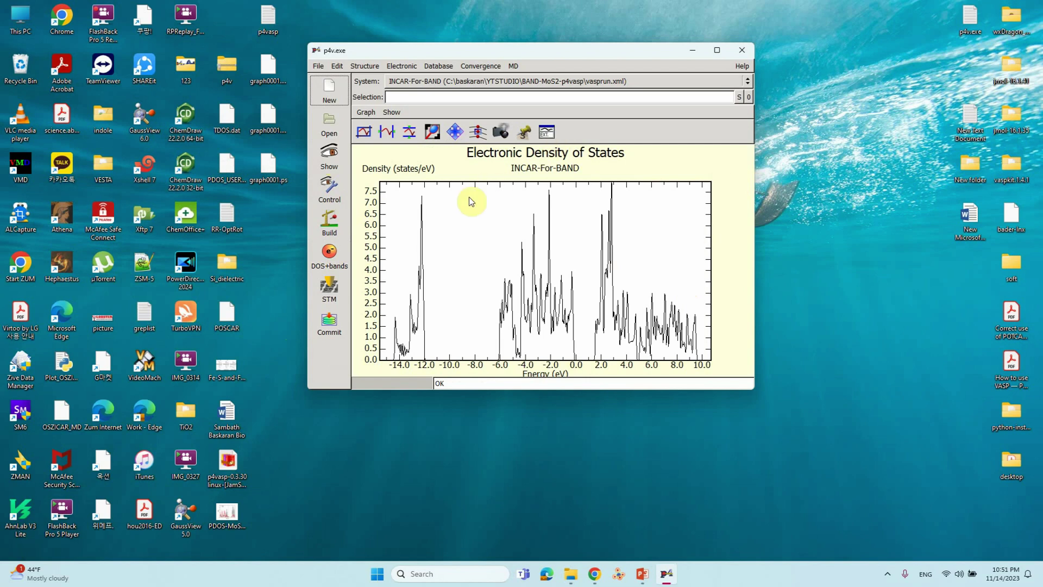
Try the Bands and DOS+bands views, then settle on DOS (X-axis) only.
{"action": "left_click", "coordinate": [389, 112]}
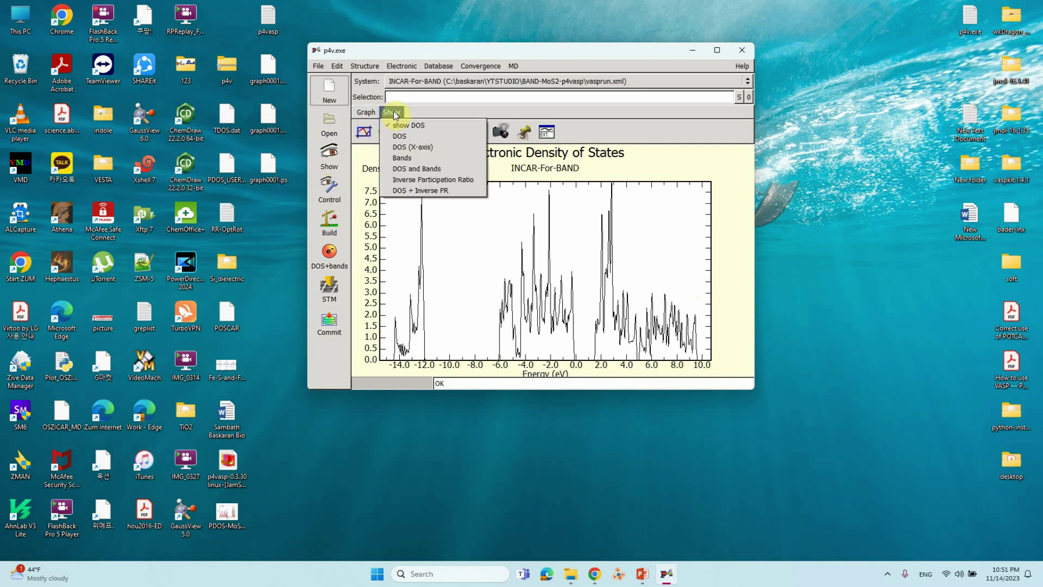
{"action": "left_click", "coordinate": [403, 158]}
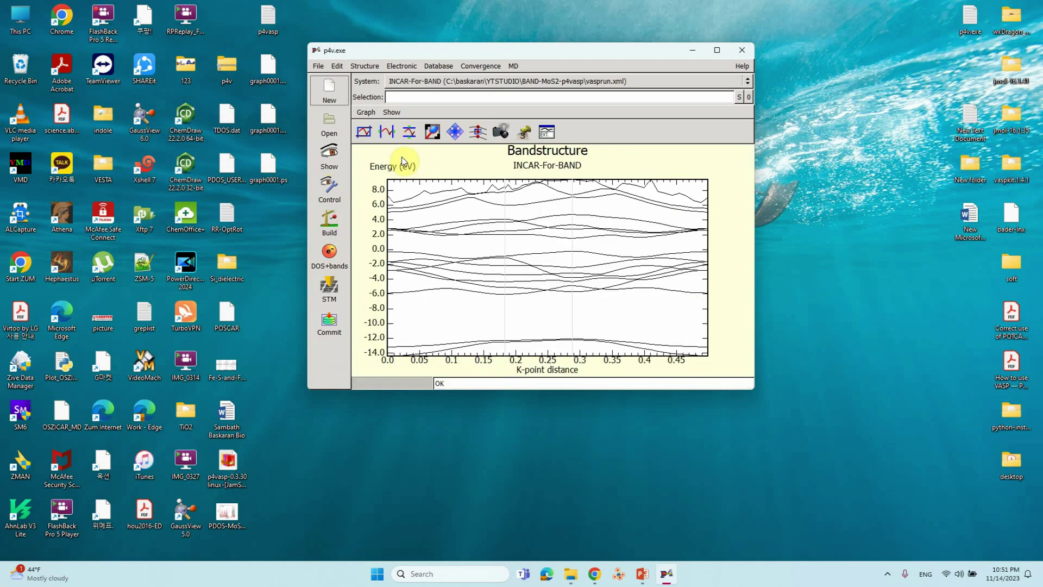
{"action": "left_click", "coordinate": [391, 112]}
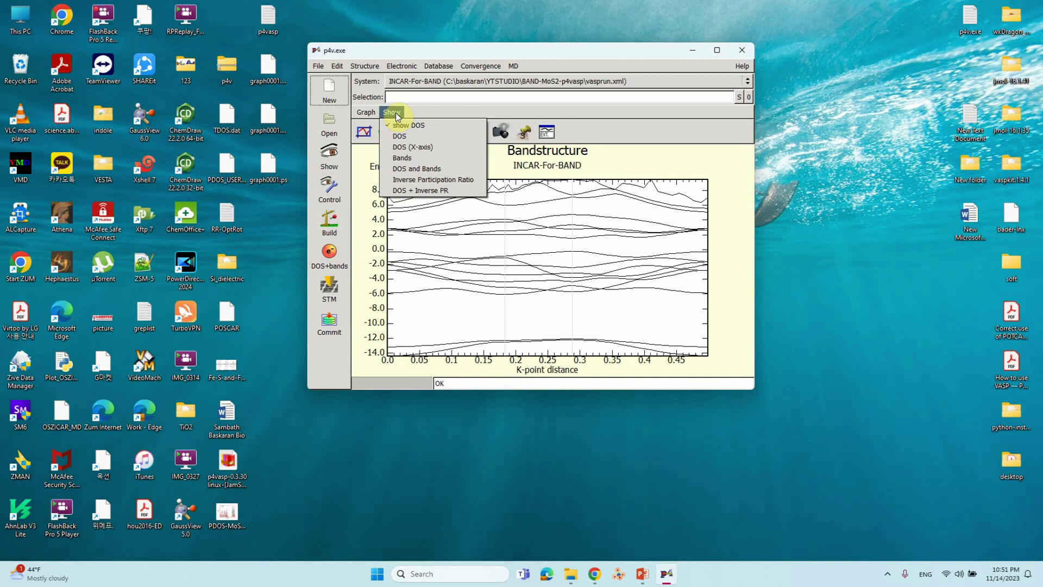
{"action": "left_click", "coordinate": [416, 168]}
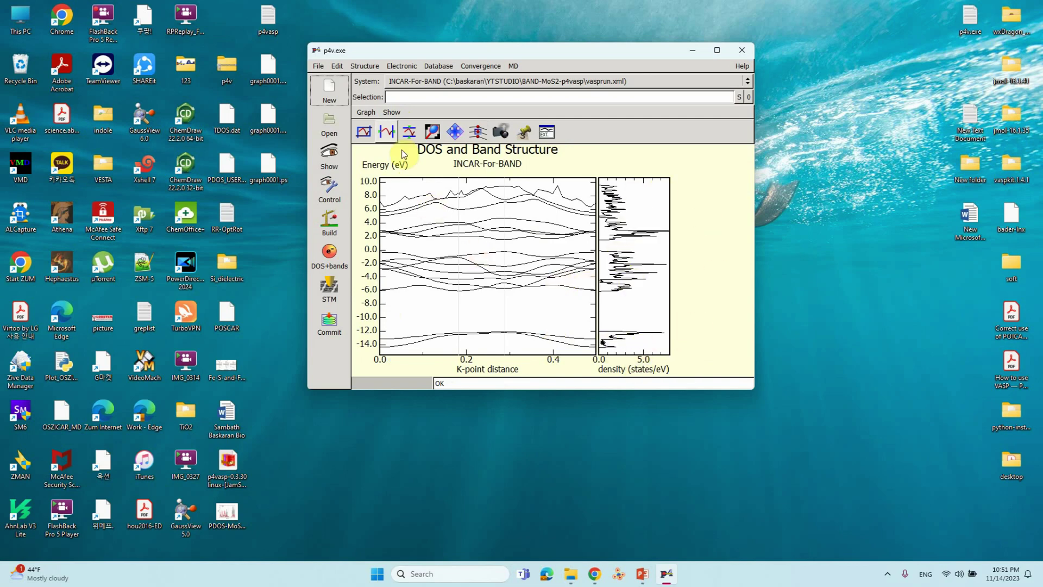
{"action": "left_click", "coordinate": [394, 112]}
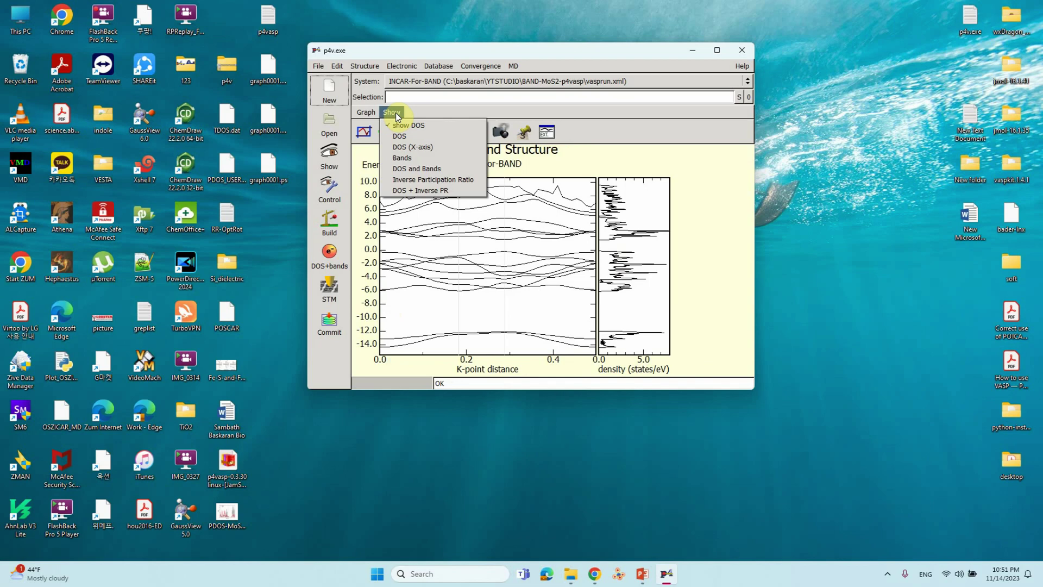
{"action": "left_click", "coordinate": [402, 150]}
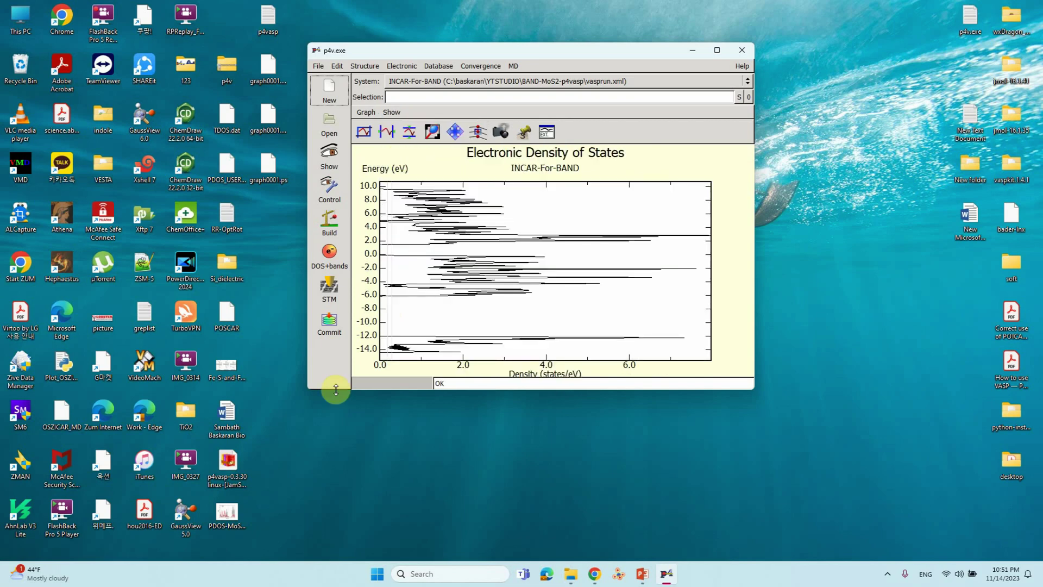
{"action": "left_click", "coordinate": [391, 112]}
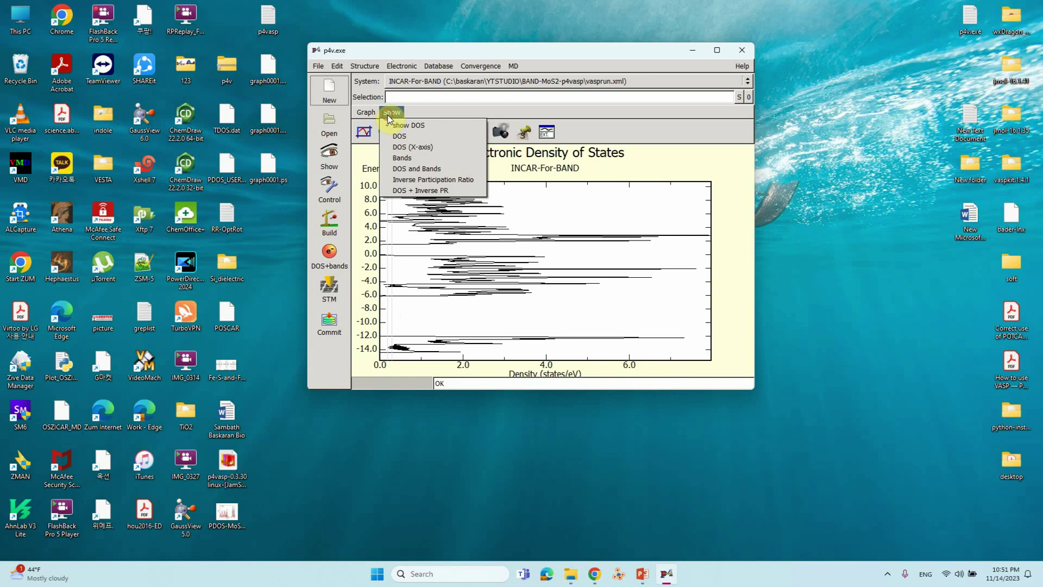
Show the DOS plot and open the Export Data file chooser, with File Explorer alongside.
{"action": "left_click", "coordinate": [403, 136]}
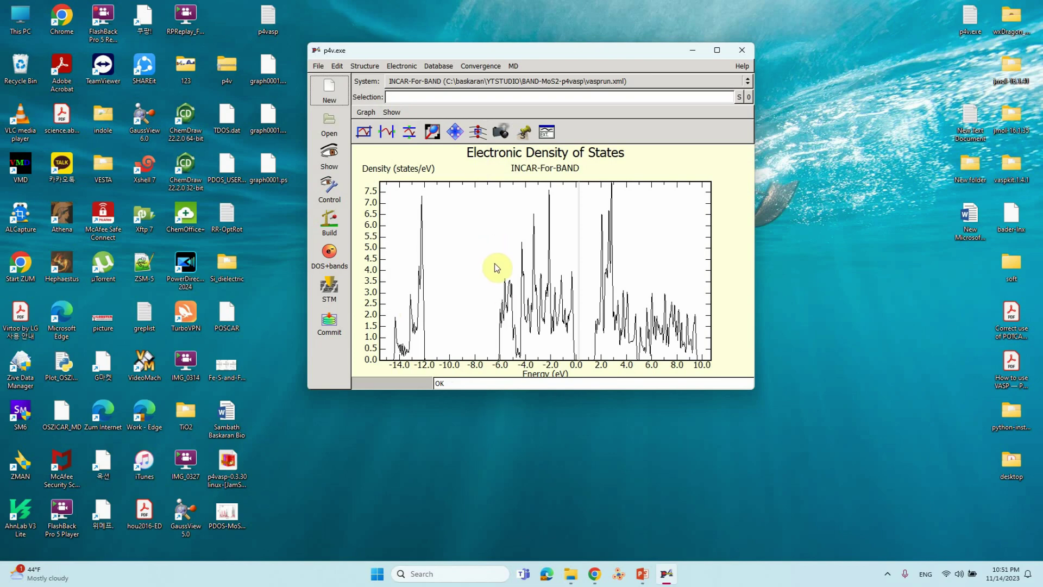
{"action": "left_click", "coordinate": [365, 113]}
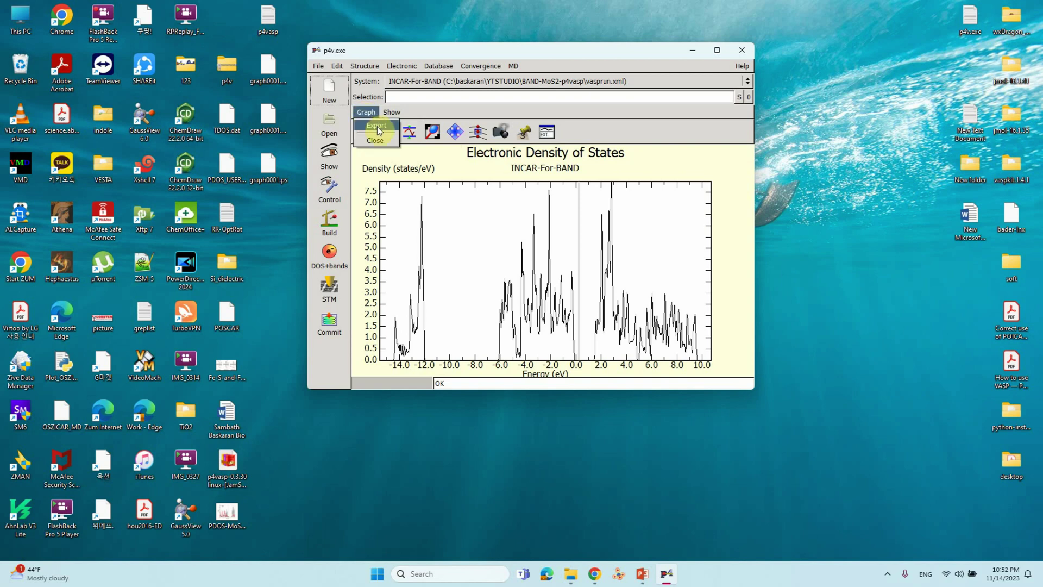
{"action": "left_click", "coordinate": [377, 126]}
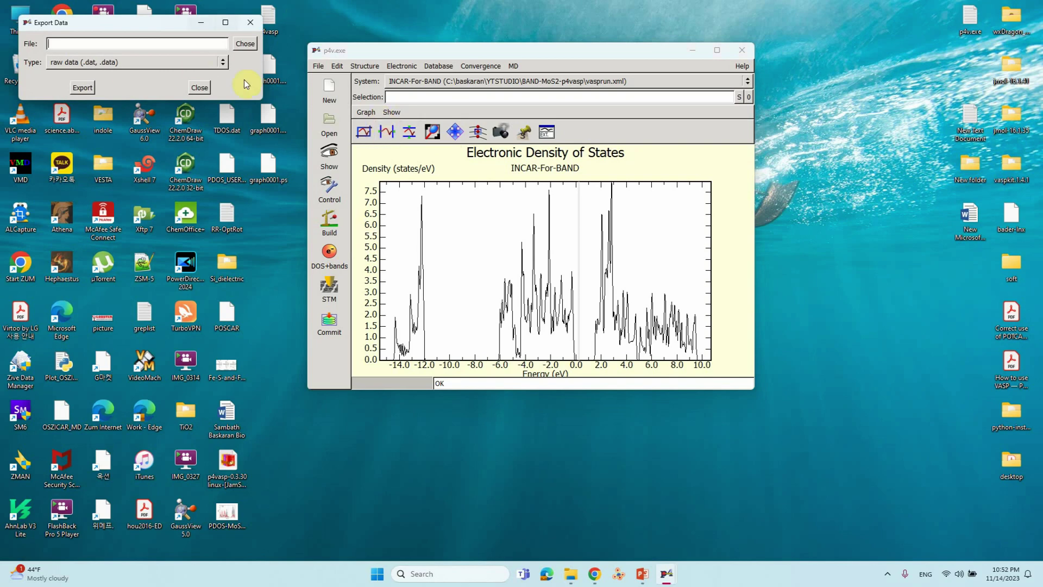
{"action": "left_click", "coordinate": [248, 45]}
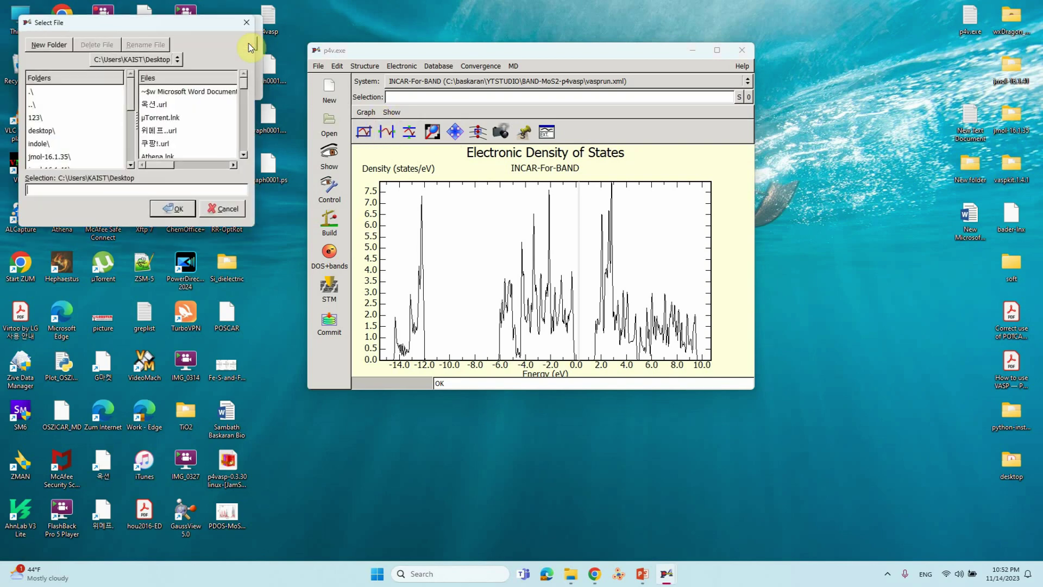
{"action": "left_click", "coordinate": [572, 580]}
Attempt renaming the New folder to BAND-TEST, dismiss the in-use error, and maximize Explorer.
{"action": "scroll", "coordinate": [477, 237], "scroll_direction": "up", "scroll_amount": 1}
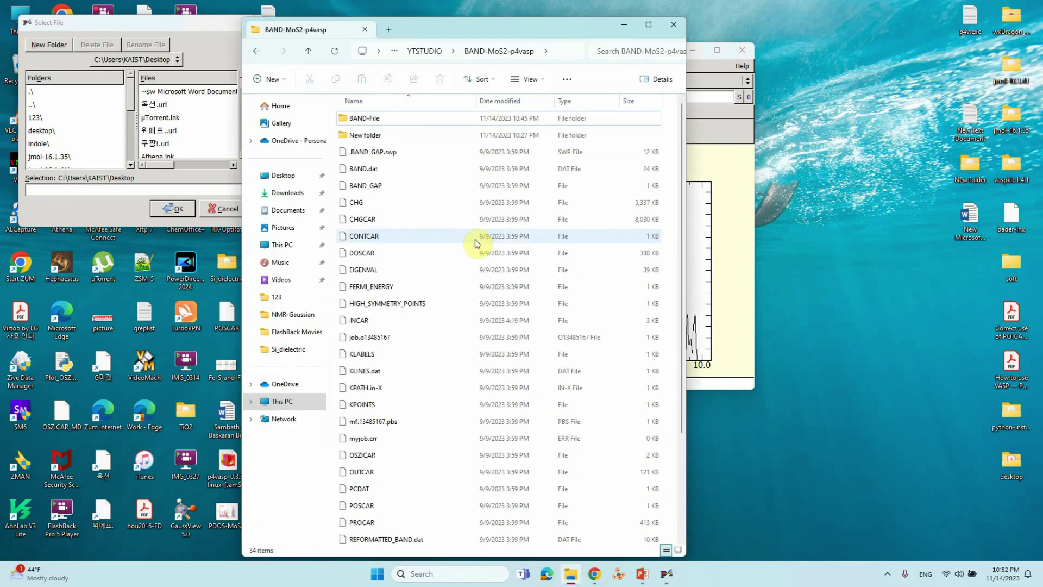
{"action": "left_click", "coordinate": [420, 131]}
{"action": "left_click", "coordinate": [380, 135]}
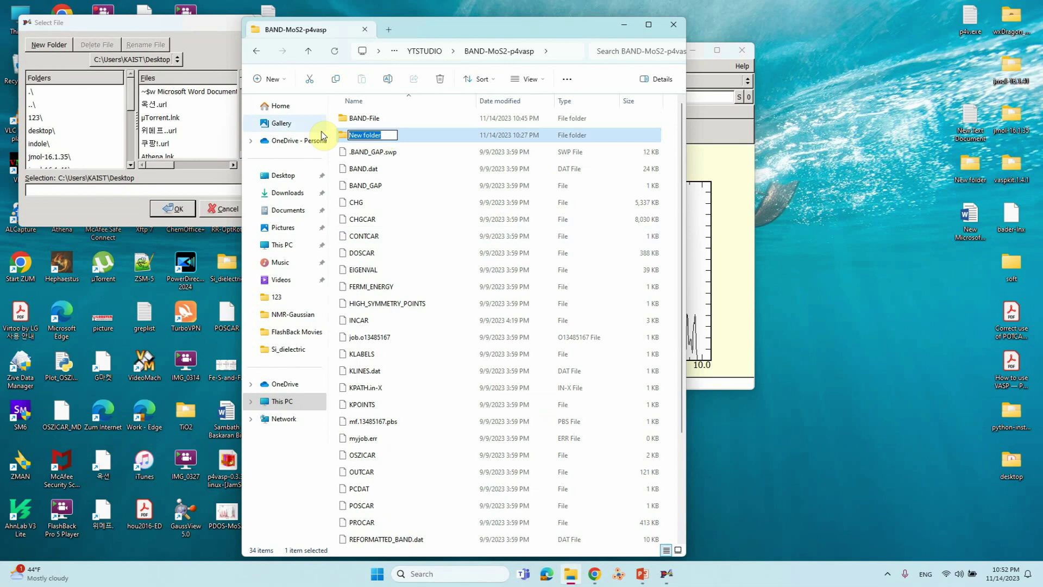
{"action": "type", "text": "BAND-TEST"}
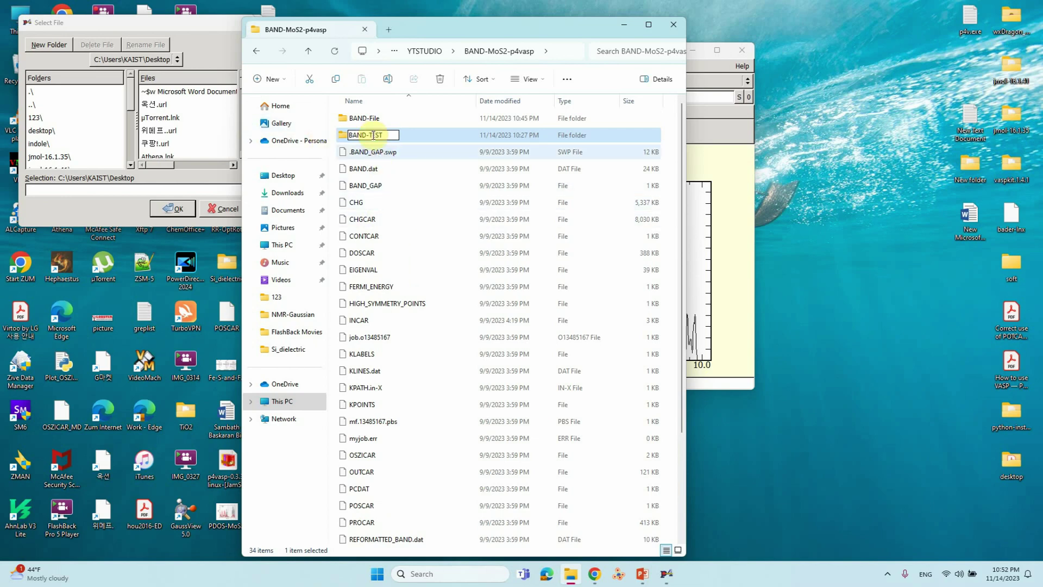
{"action": "key", "text": "Return"}
{"action": "left_click", "coordinate": [619, 338]}
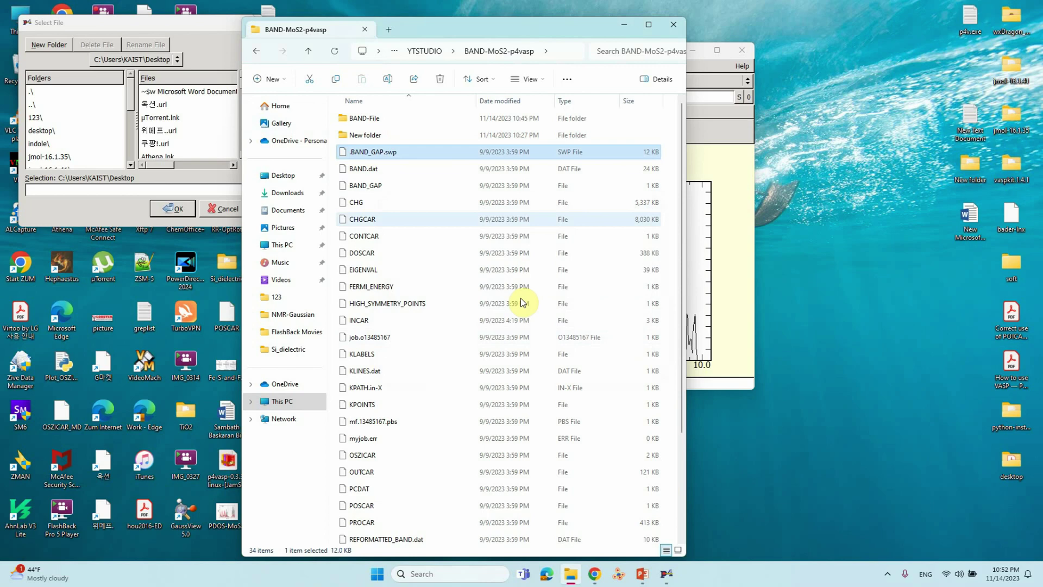
{"action": "left_click", "coordinate": [648, 27]}
{"action": "left_click", "coordinate": [570, 573]}
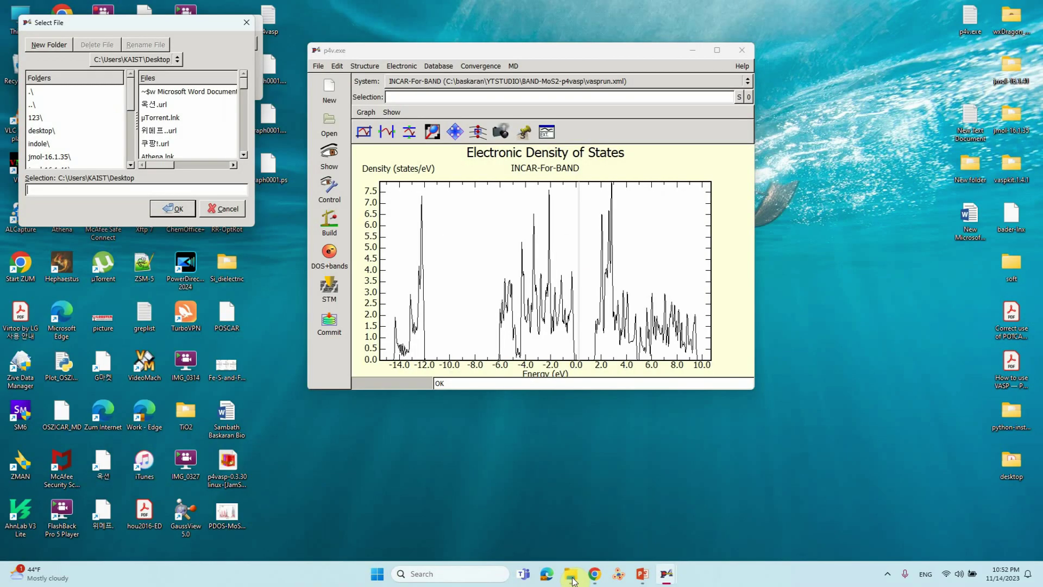
{"action": "left_click", "coordinate": [571, 574]}
Create folder X1 in BAND-MoS2-p4vasp, open it, and restore the Explorer window.
{"action": "right_click", "coordinate": [610, 261]}
{"action": "mouse_move", "coordinate": [633, 344]}
{"action": "left_click", "coordinate": [784, 11]}
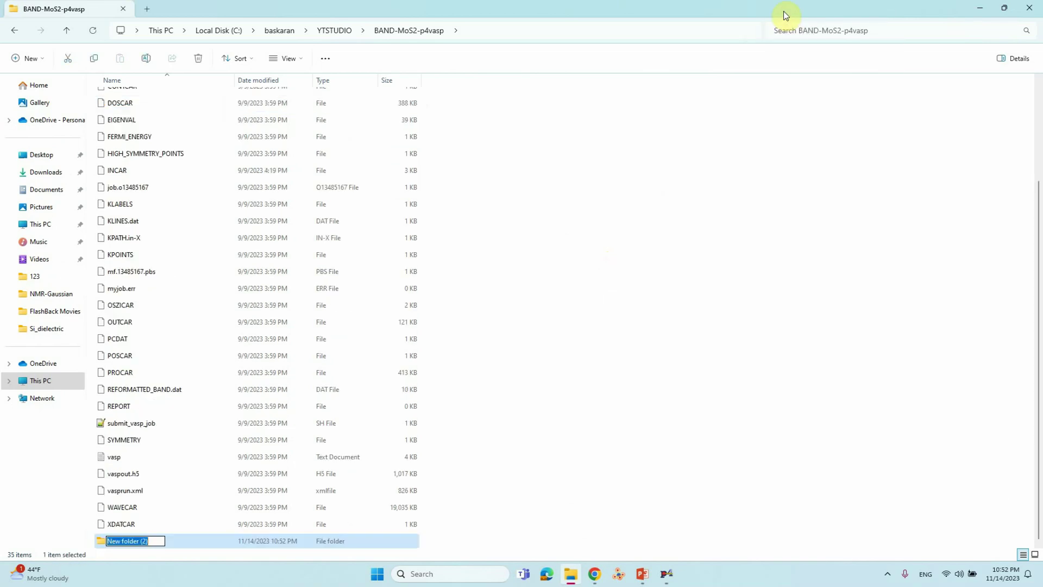
{"action": "type", "text": "X1"}
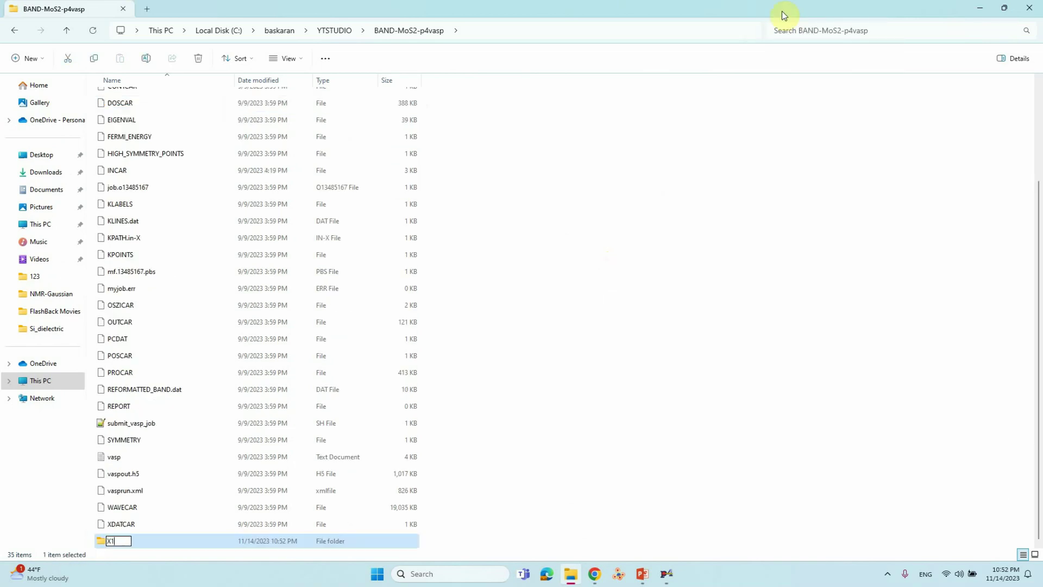
{"action": "left_click", "coordinate": [740, 85]}
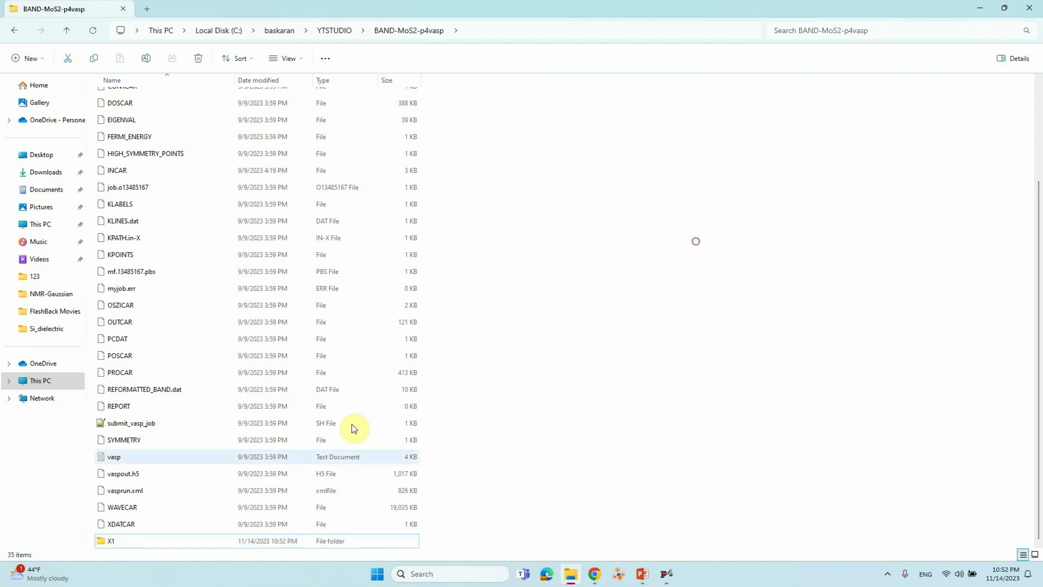
{"action": "double_click", "coordinate": [112, 541]}
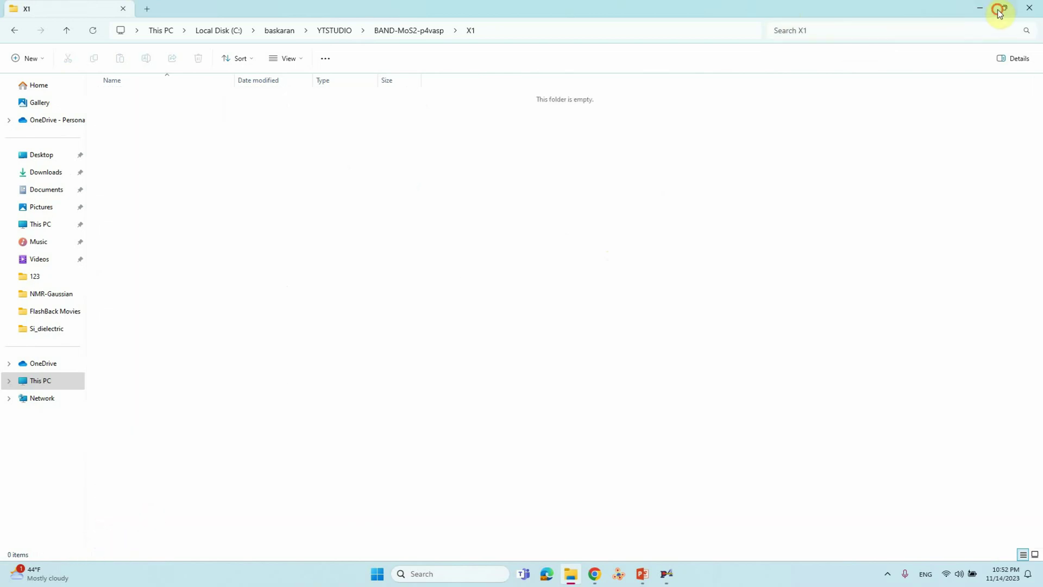
{"action": "left_click", "coordinate": [1004, 8]}
{"action": "left_click_drag", "start_coordinate": [513, 29], "coordinate": [618, 43]}
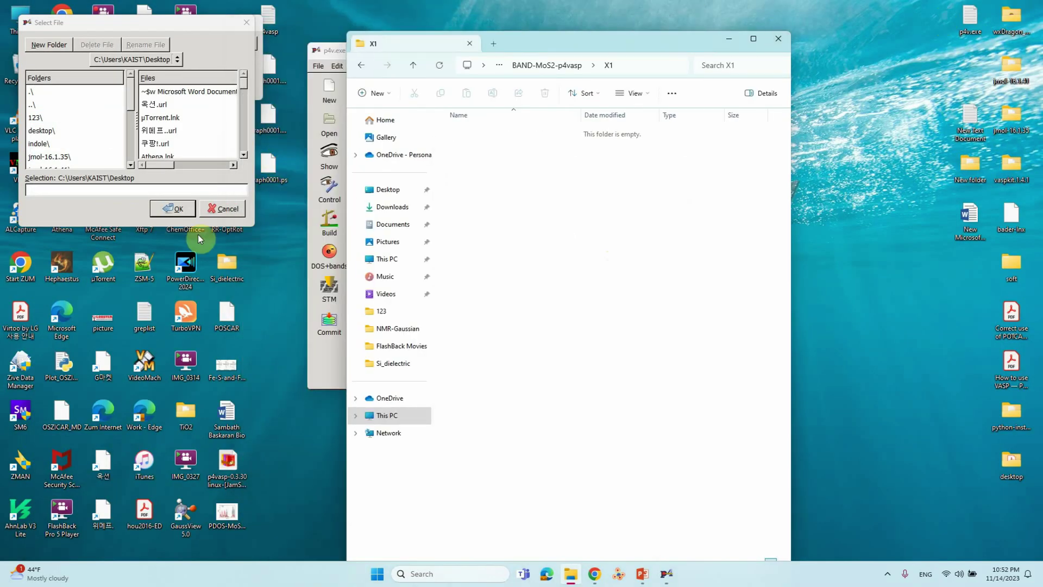
Set the export target to C:\baskaran\YTSTUDIO\BAND-MoS2-p4vasp\X1\TDOS.dat.
{"action": "left_click", "coordinate": [135, 58]}
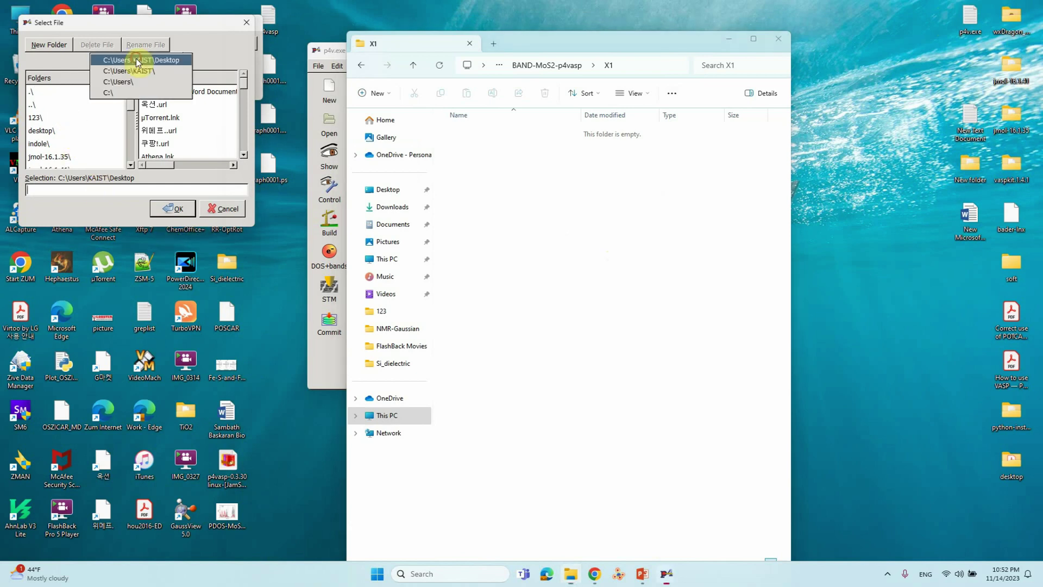
{"action": "left_click", "coordinate": [108, 92]}
{"action": "scroll", "coordinate": [59, 126], "scroll_direction": "down", "scroll_amount": 2}
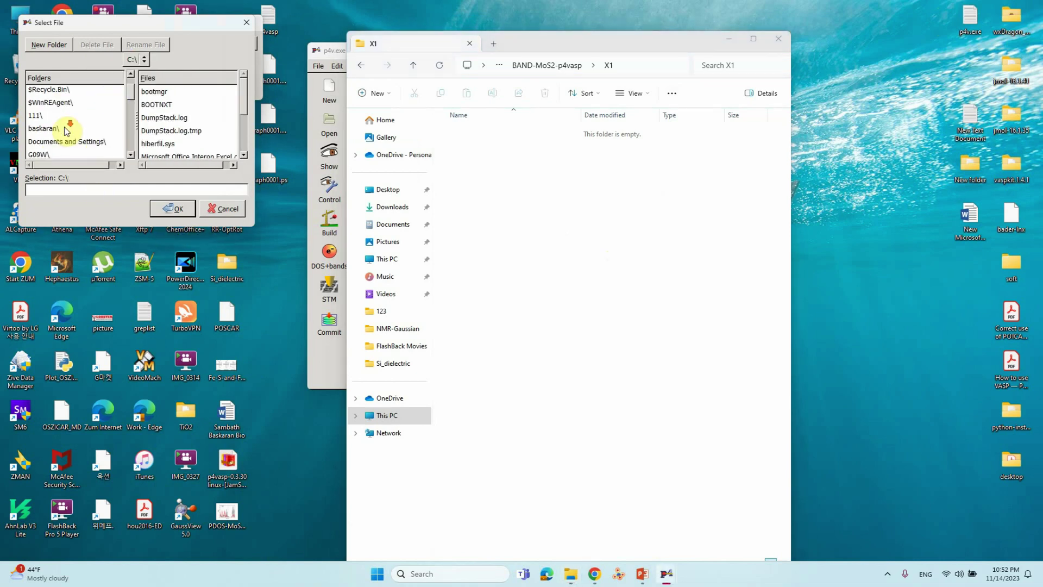
{"action": "double_click", "coordinate": [57, 115]}
{"action": "double_click", "coordinate": [54, 148]}
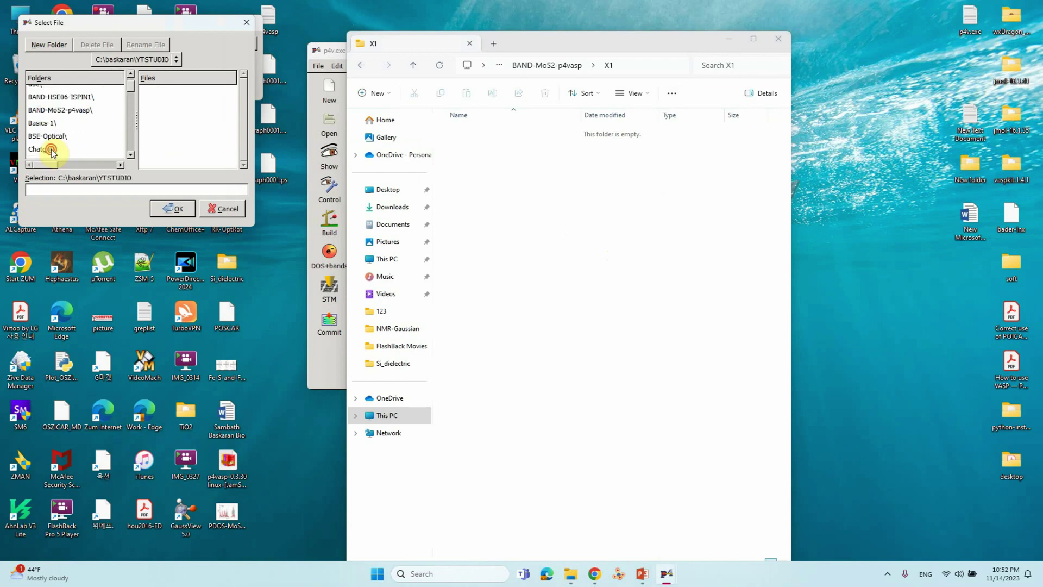
{"action": "double_click", "coordinate": [74, 109]}
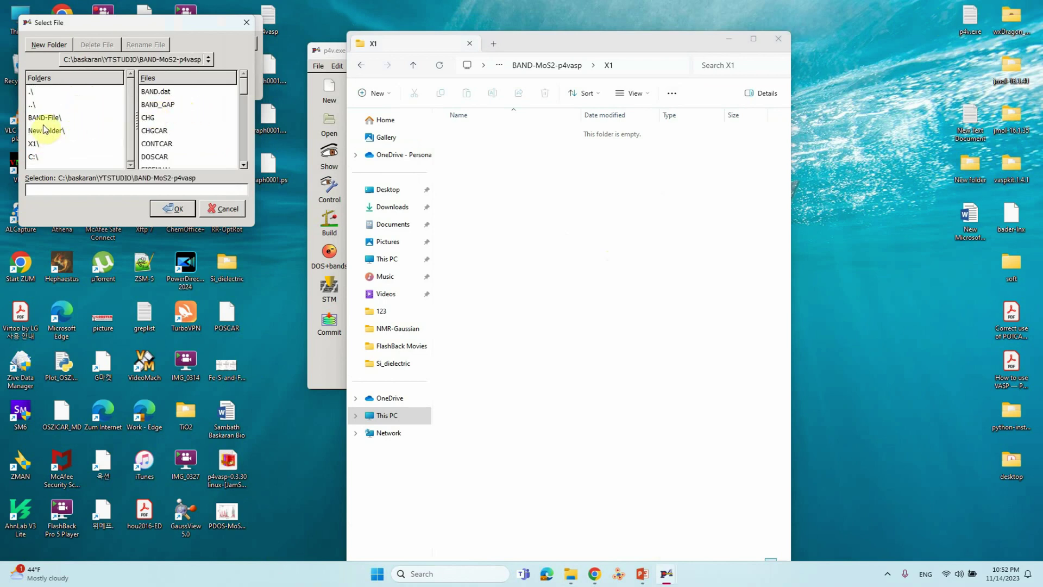
{"action": "double_click", "coordinate": [34, 144]}
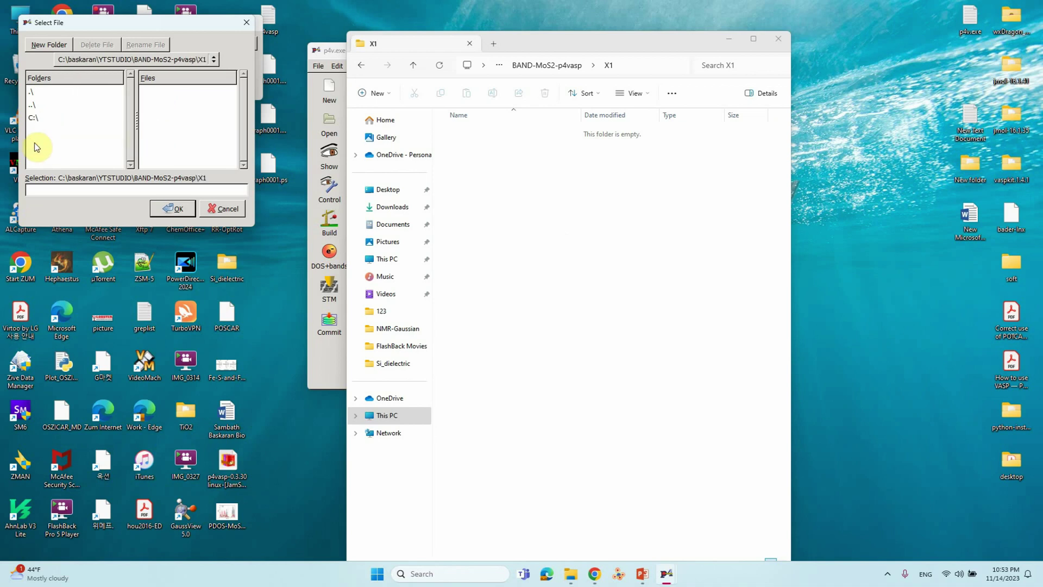
{"action": "left_click", "coordinate": [86, 190]}
{"action": "type", "text": "TDOS.dat"}
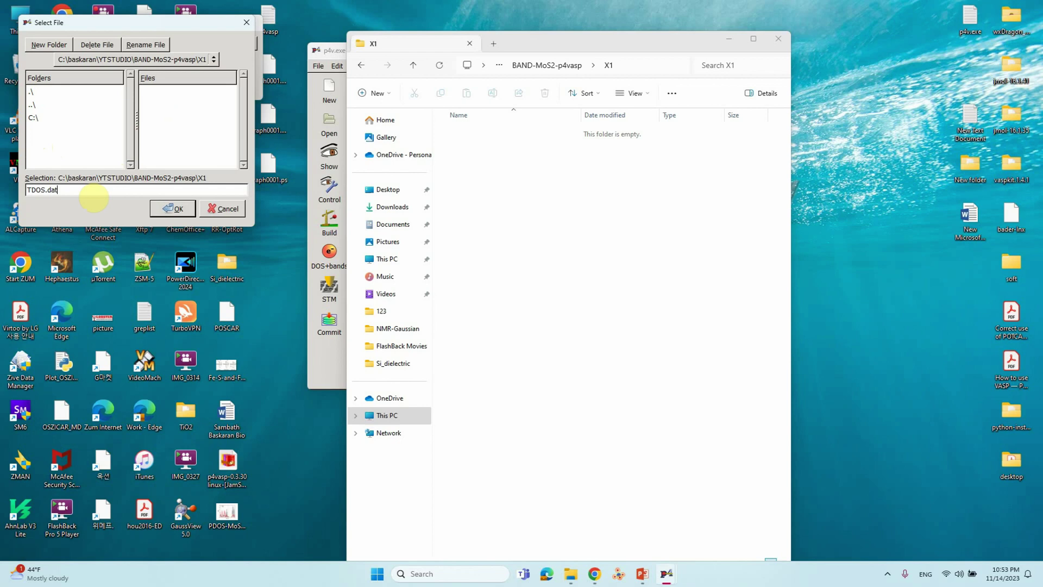
{"action": "left_click", "coordinate": [177, 208]}
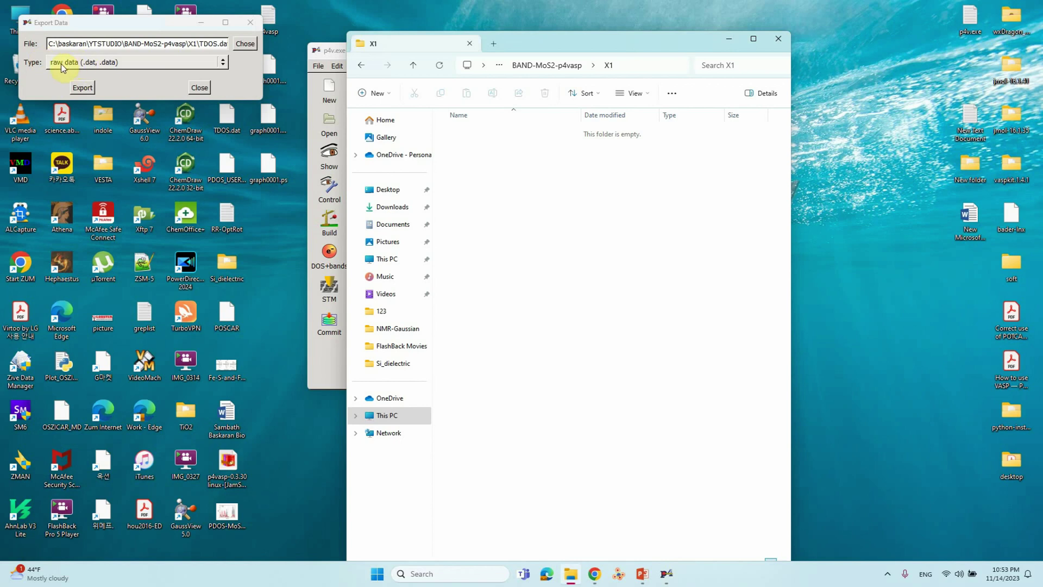
Export the DOS as raw data, close Export Data, and minimize File Explorer.
{"action": "left_click", "coordinate": [130, 63]}
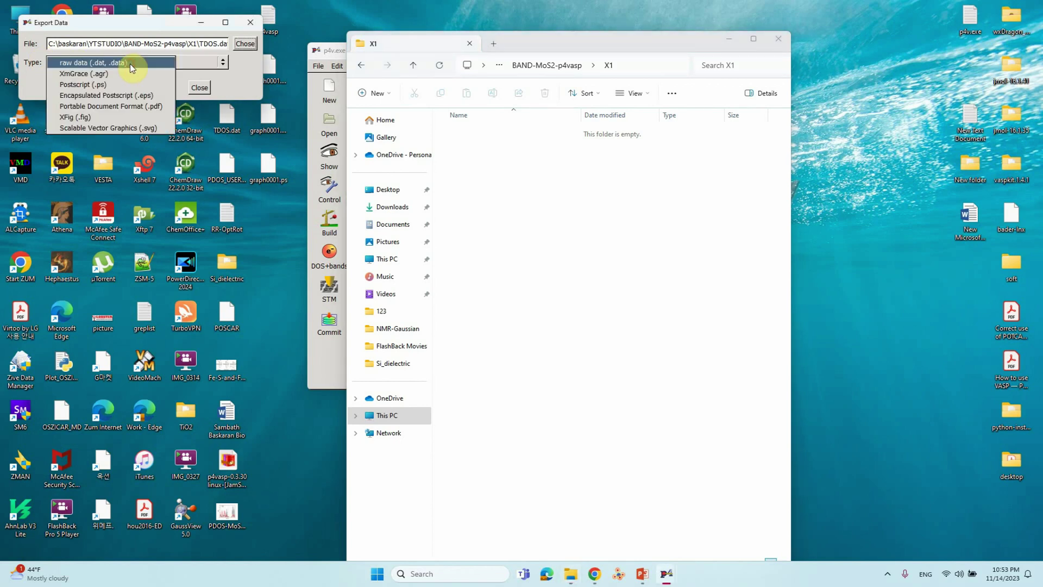
{"action": "left_click", "coordinate": [129, 63]}
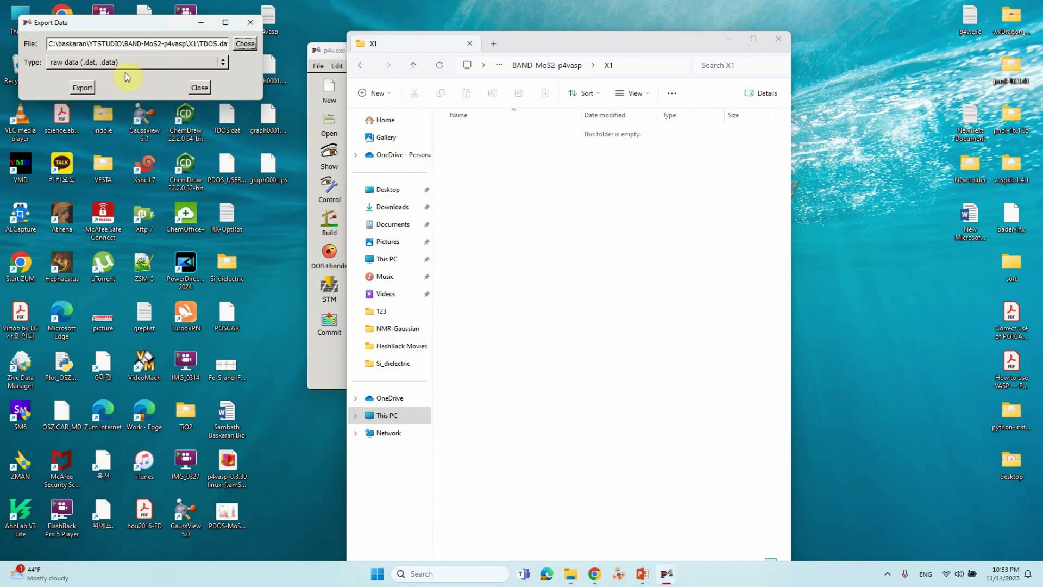
{"action": "left_click", "coordinate": [82, 88]}
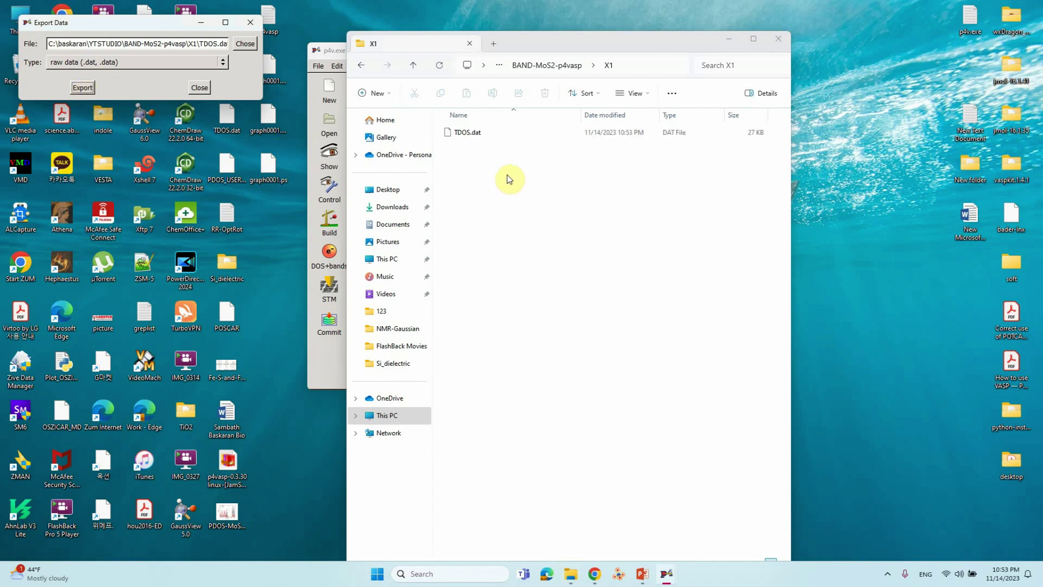
{"action": "left_click", "coordinate": [251, 23]}
{"action": "left_click", "coordinate": [728, 40]}
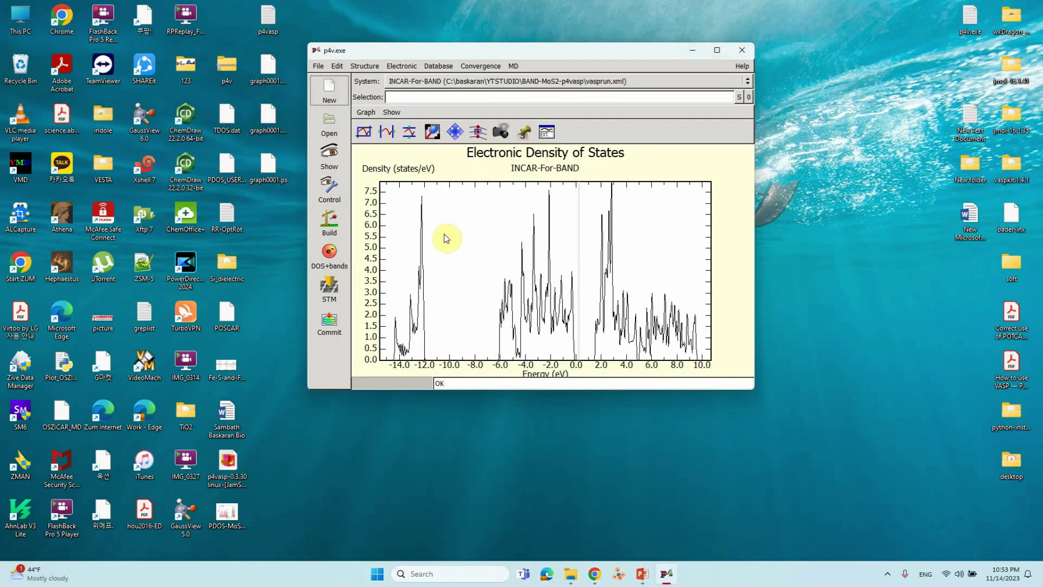
Switch the plot to the band structure and open the export file chooser.
{"action": "left_click", "coordinate": [391, 112]}
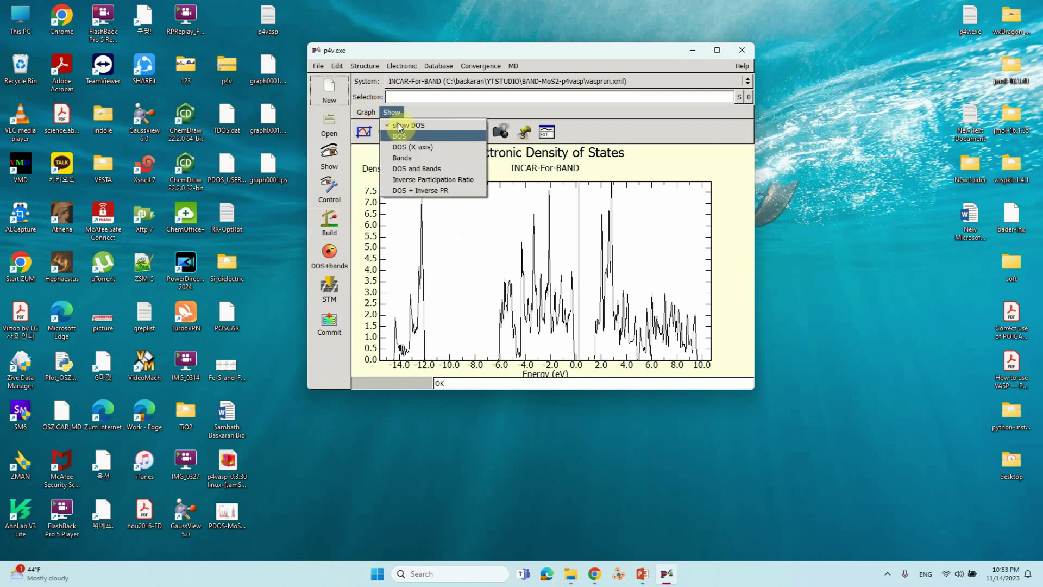
{"action": "left_click", "coordinate": [404, 159]}
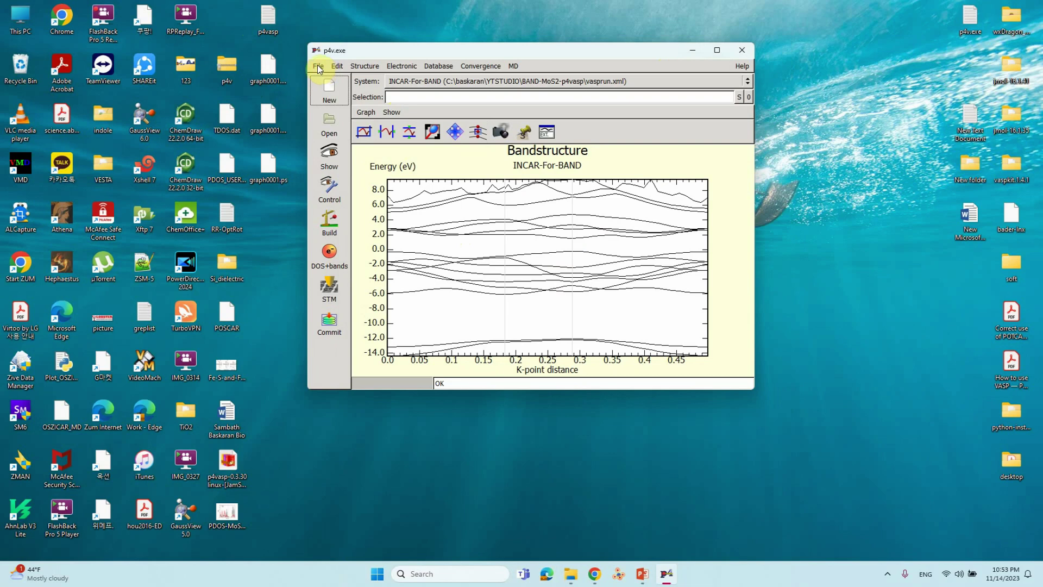
{"action": "left_click", "coordinate": [366, 112]}
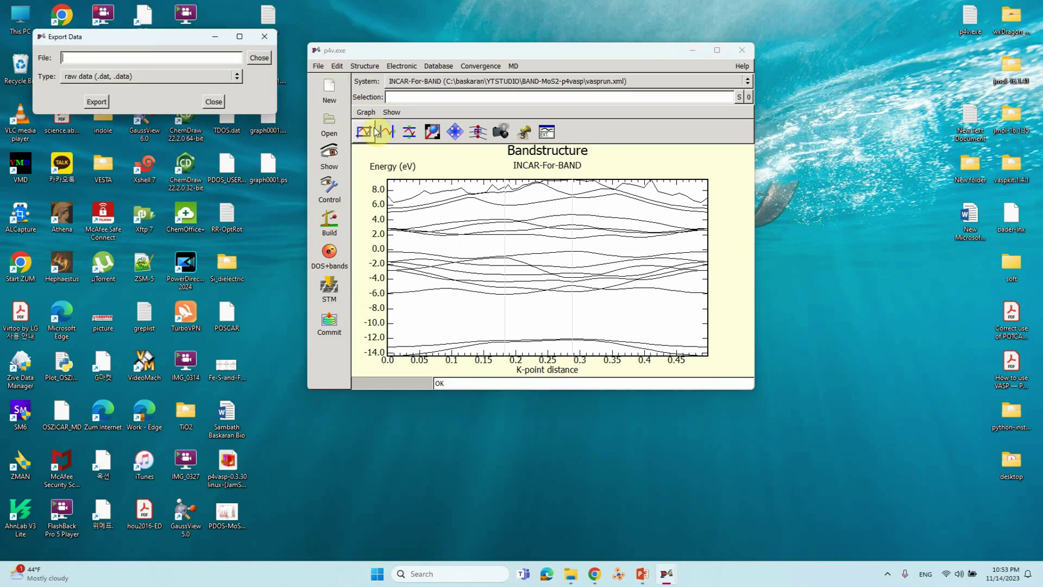
{"action": "left_click", "coordinate": [260, 57]}
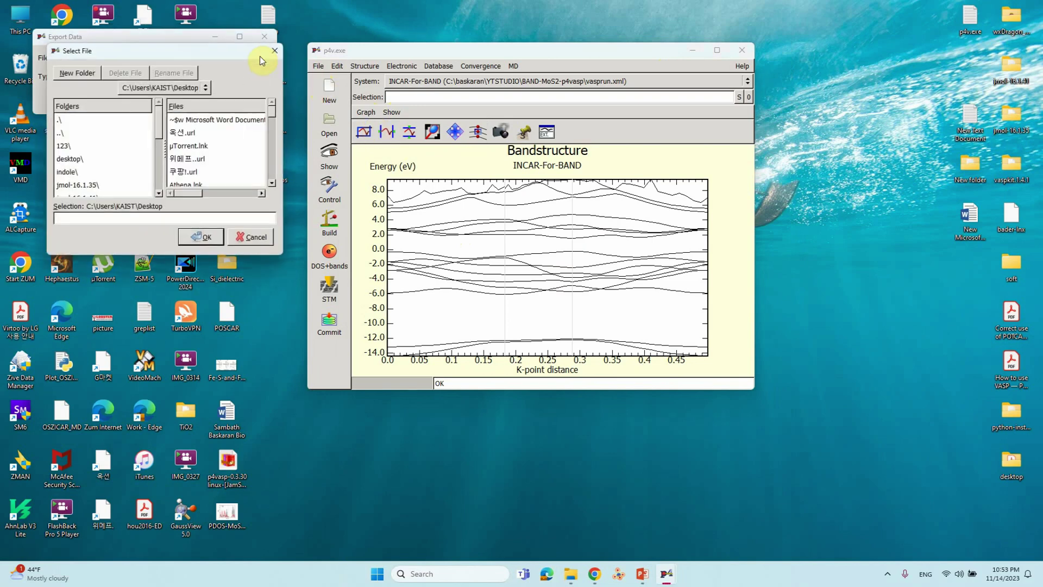
{"action": "scroll", "coordinate": [87, 165], "scroll_direction": "down", "scroll_amount": 3}
{"action": "scroll", "coordinate": [91, 165], "scroll_direction": "down", "scroll_amount": 2}
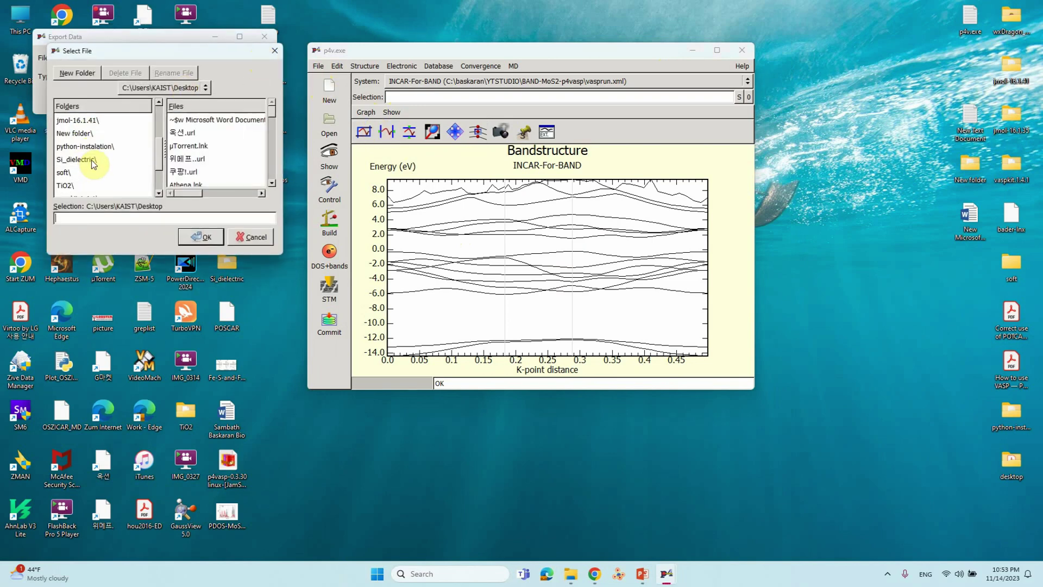
{"action": "scroll", "coordinate": [82, 171], "scroll_direction": "up", "scroll_amount": 3}
{"action": "scroll", "coordinate": [82, 171], "scroll_direction": "up", "scroll_amount": 1}
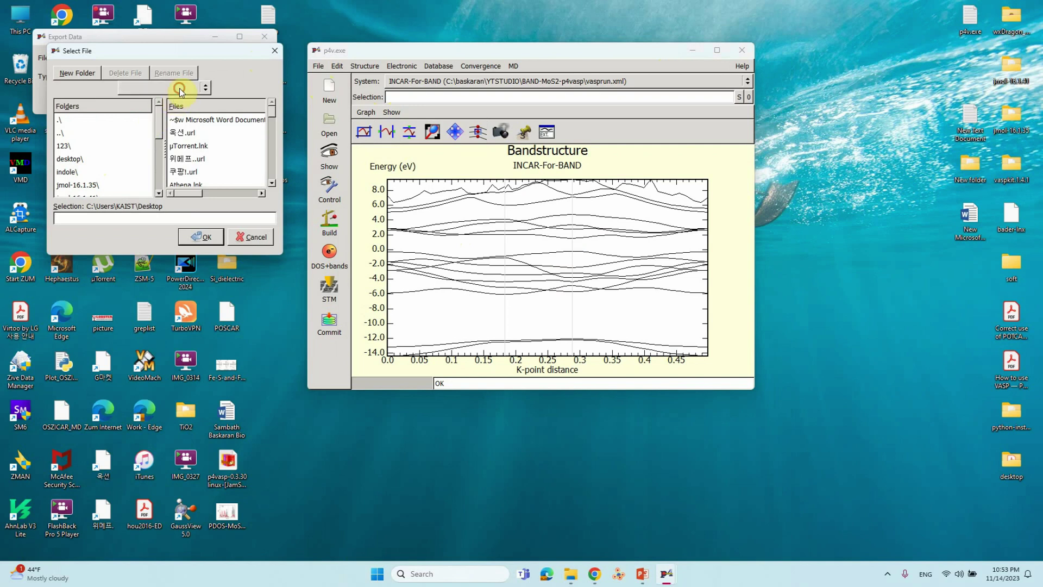
Set the export target to C:\baskaran\YTSTUDIO\BAND-MoS2-p4vasp\X1\BAND.dat.
{"action": "left_click", "coordinate": [161, 87]}
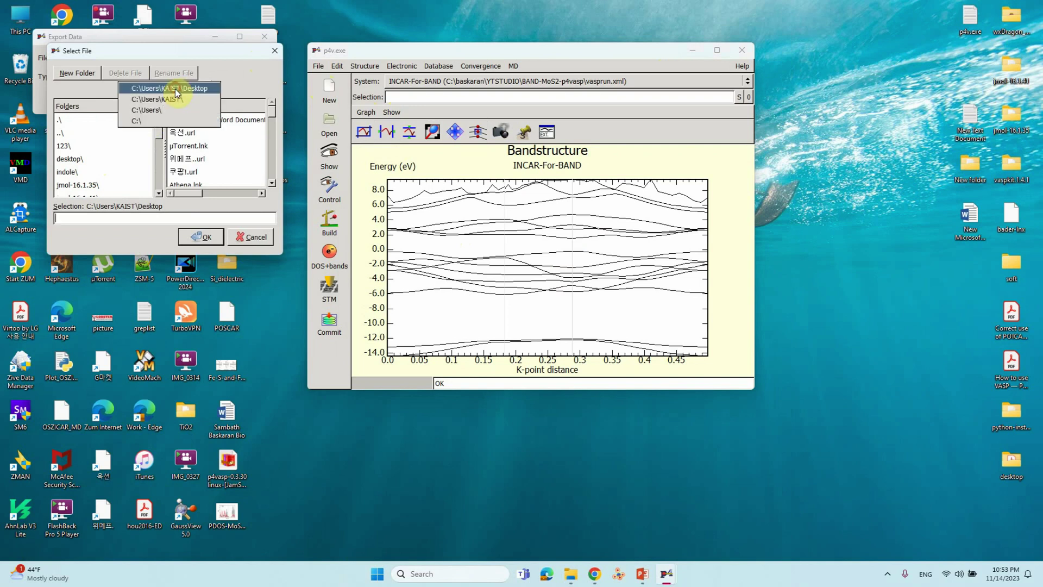
{"action": "left_click", "coordinate": [136, 126]}
{"action": "scroll", "coordinate": [90, 159], "scroll_direction": "up", "scroll_amount": 1}
{"action": "double_click", "coordinate": [82, 128]}
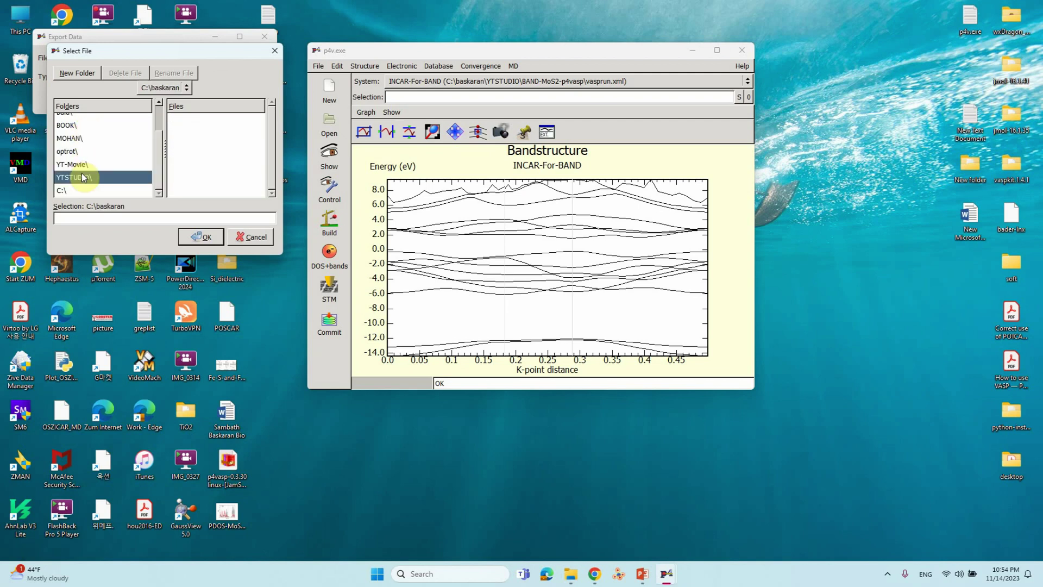
{"action": "double_click", "coordinate": [81, 176]}
{"action": "double_click", "coordinate": [98, 139]}
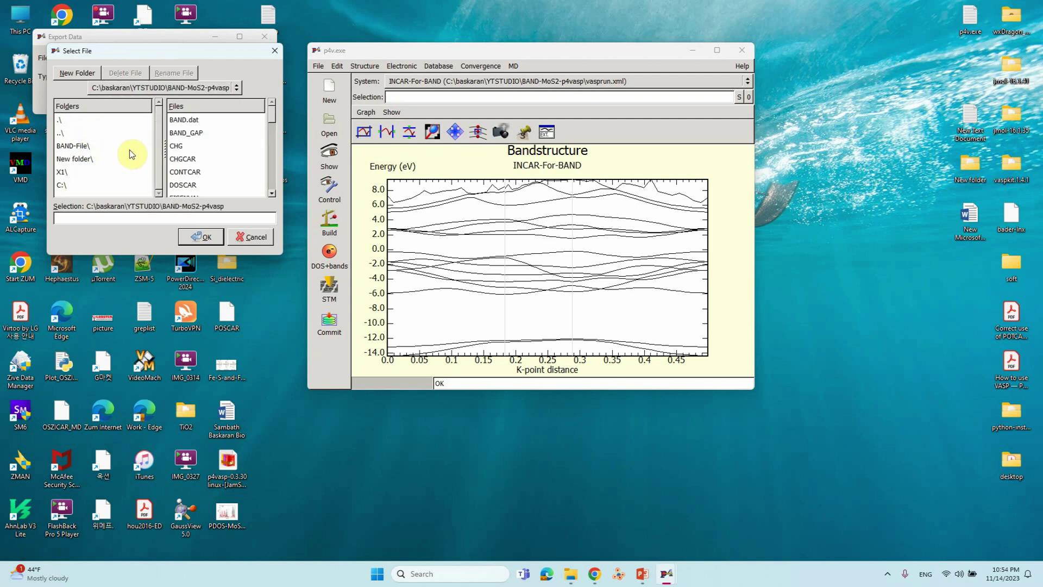
{"action": "double_click", "coordinate": [57, 173]}
{"action": "left_click", "coordinate": [181, 216]}
{"action": "type", "text": "BA"}
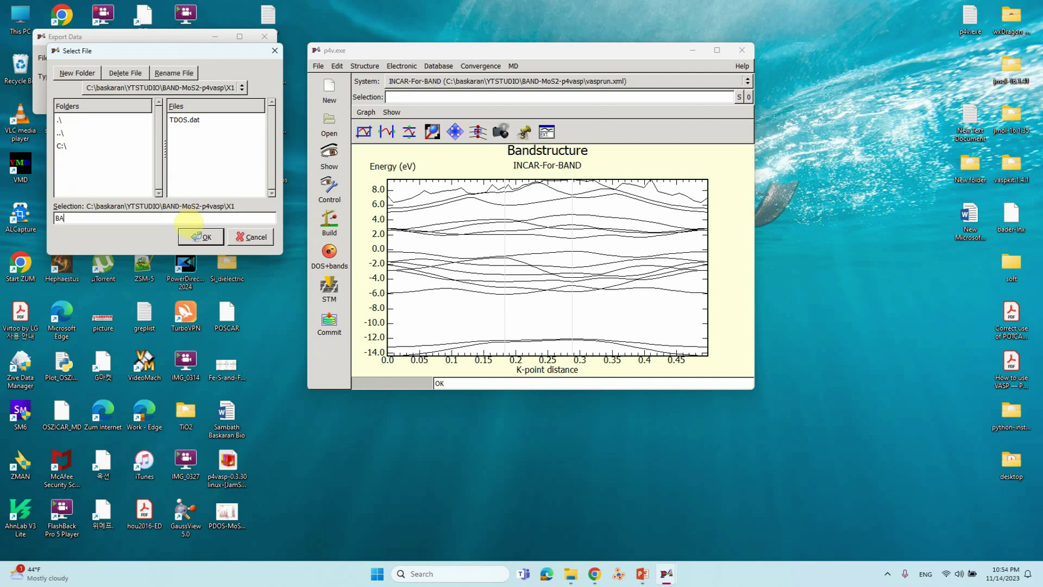
{"action": "type", "text": "ND.dat"}
{"action": "left_click", "coordinate": [202, 235]}
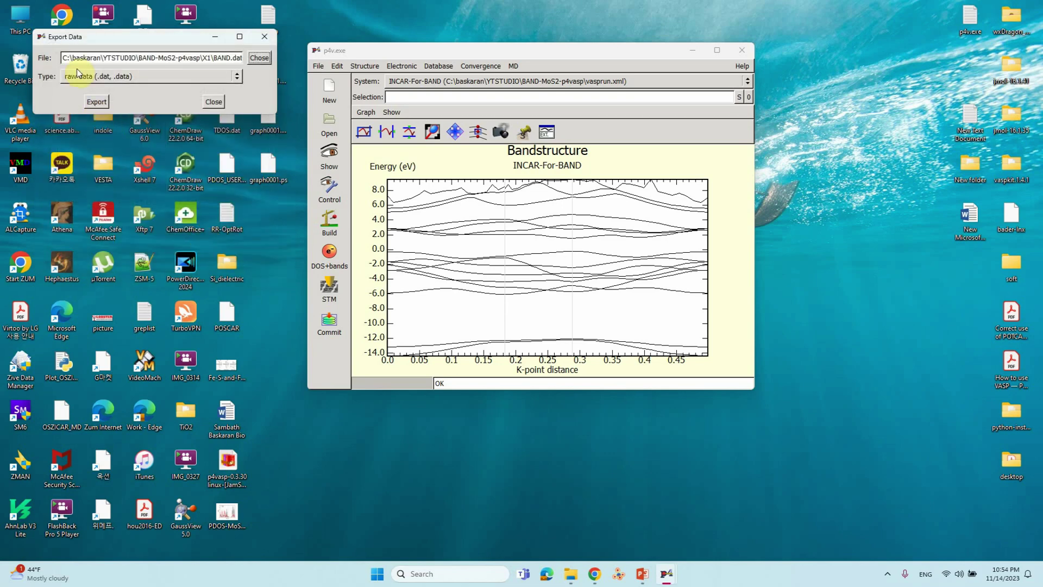
Export the band data, check BAND.dat in Explorer, and close Export Data.
{"action": "left_click", "coordinate": [95, 102]}
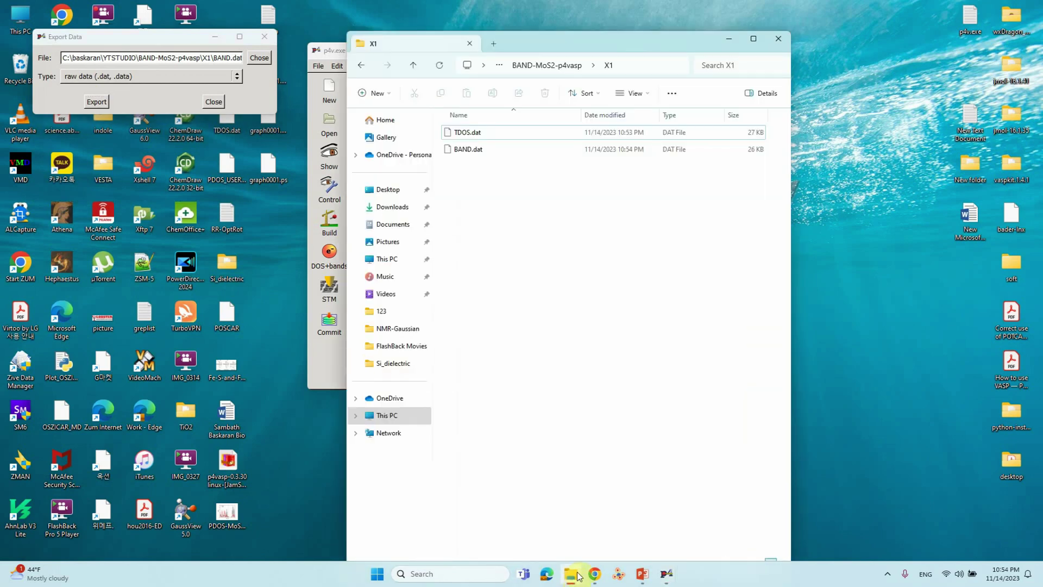
{"action": "left_click", "coordinate": [465, 150]}
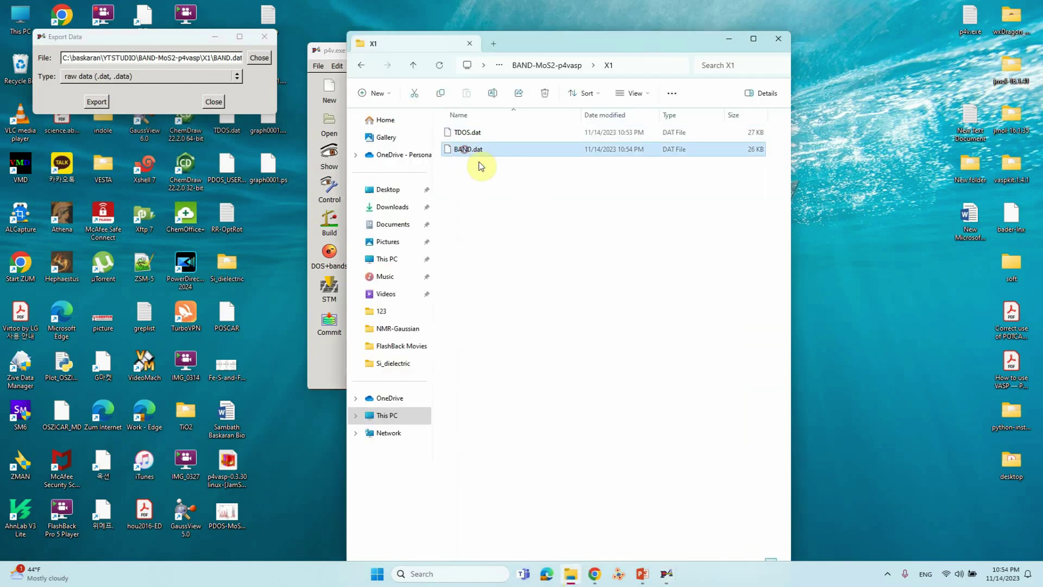
{"action": "left_click", "coordinate": [543, 243]}
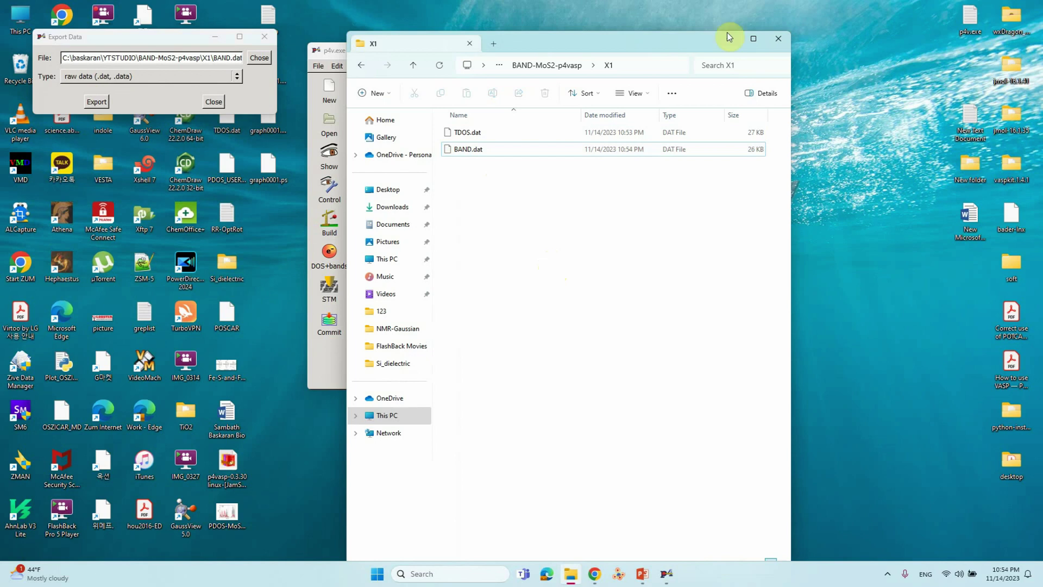
{"action": "left_click", "coordinate": [265, 37]}
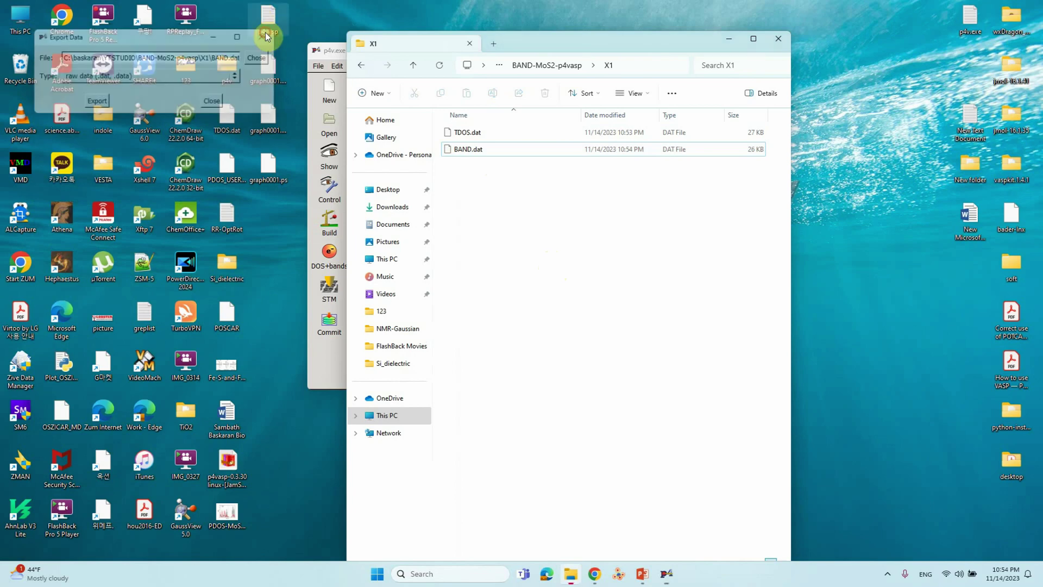
{"action": "left_click", "coordinate": [720, 40]}
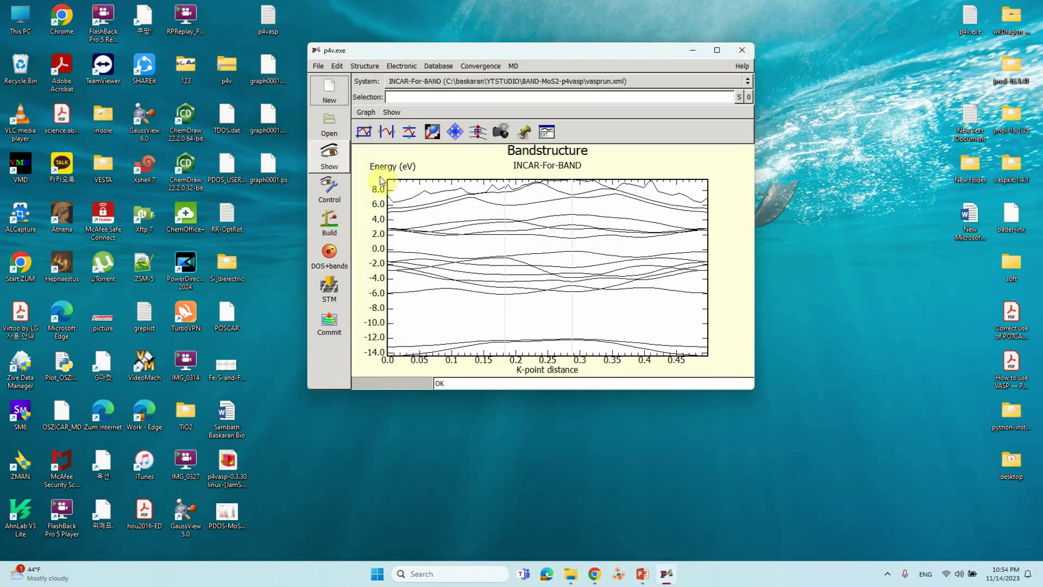
Show DOS with energy along x and open the local DOS and bands controls.
{"action": "left_click", "coordinate": [366, 112]}
{"action": "mouse_move", "coordinate": [392, 112]}
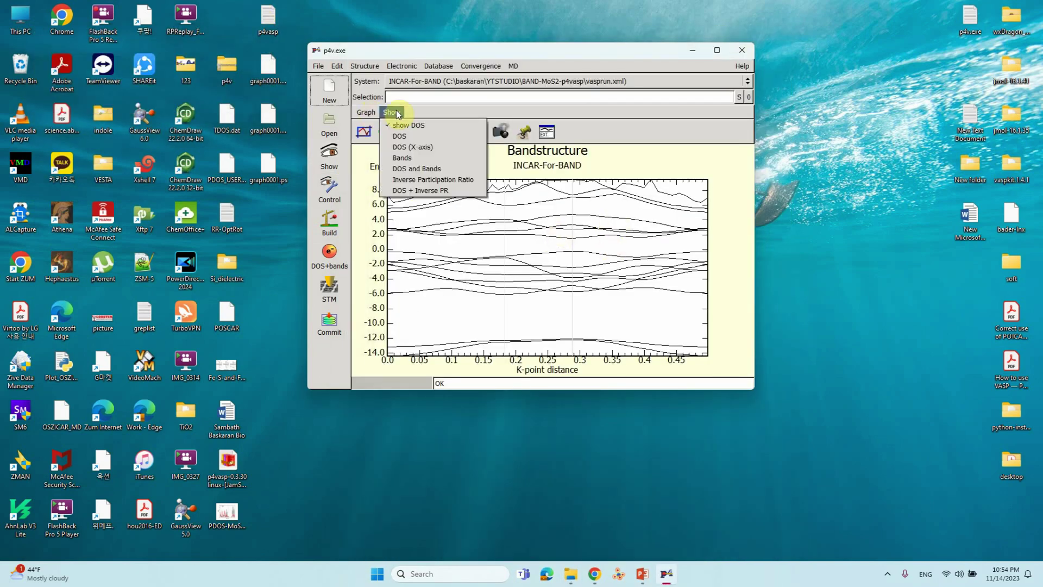
{"action": "left_click", "coordinate": [407, 145]}
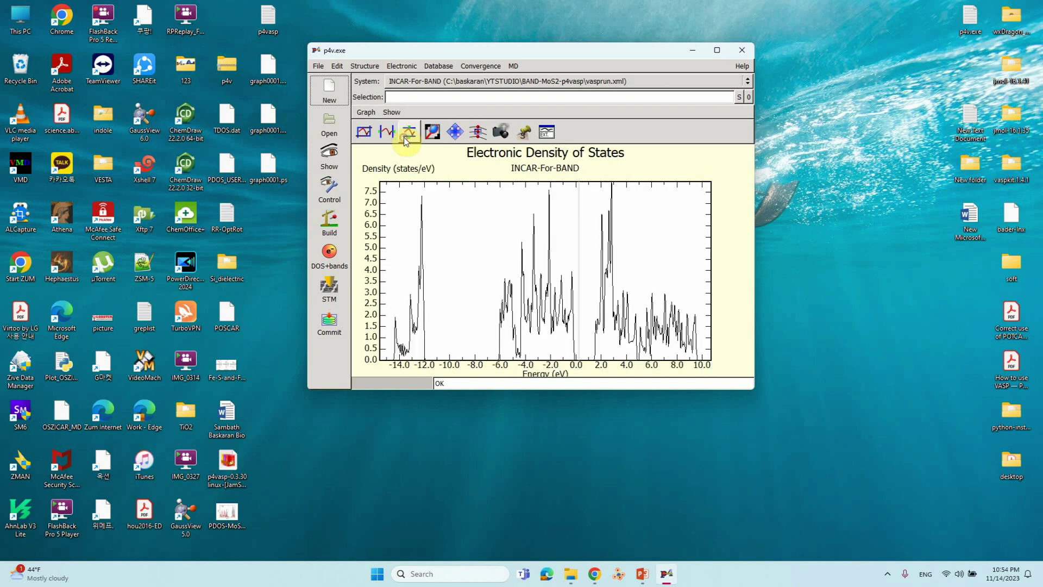
{"action": "left_click", "coordinate": [401, 66]}
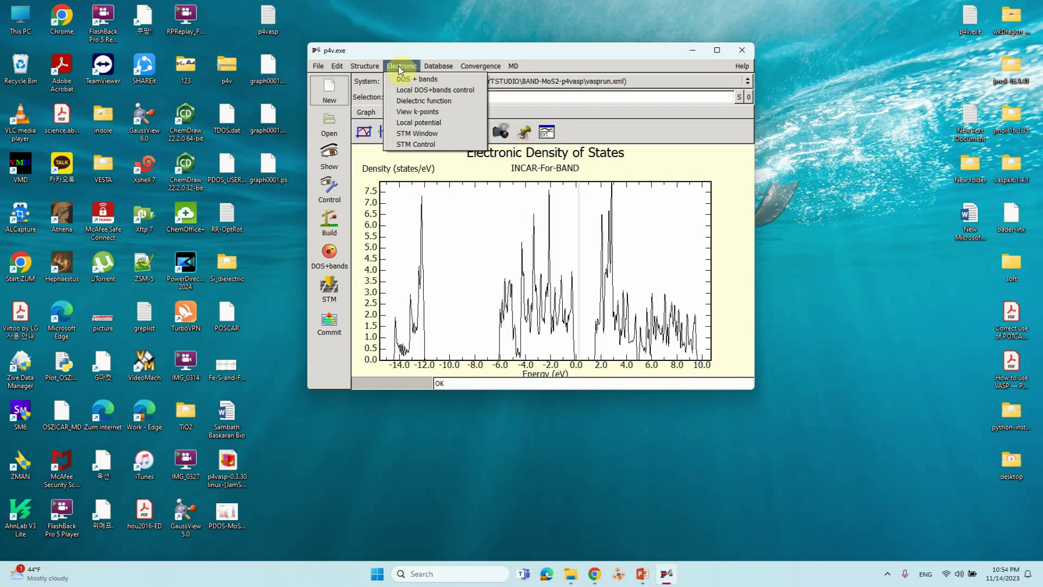
{"action": "left_click", "coordinate": [444, 91]}
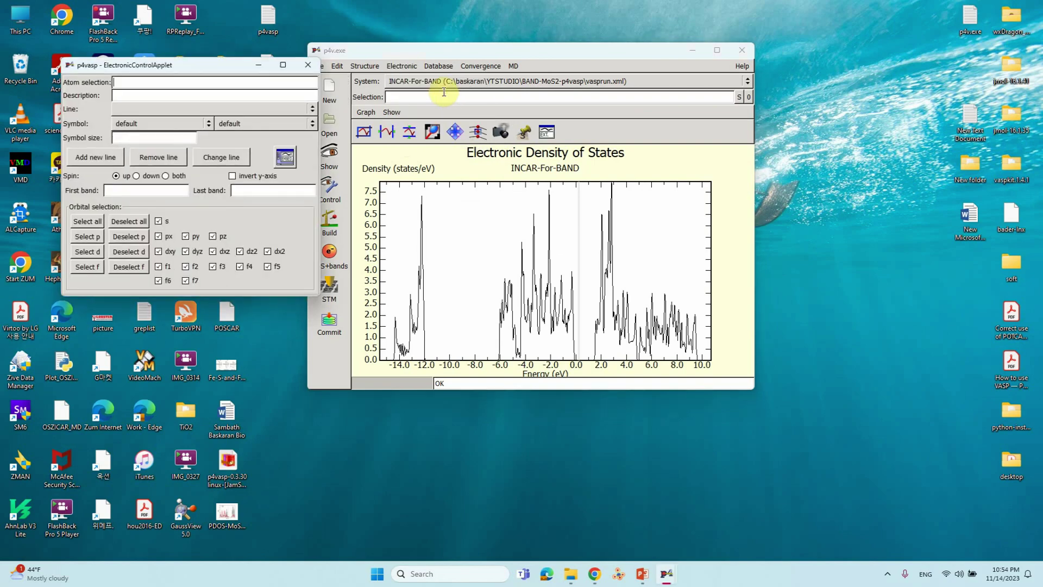
Select Mo atoms, description d, all five d orbitals, and add the new line.
{"action": "left_click", "coordinate": [131, 81]}
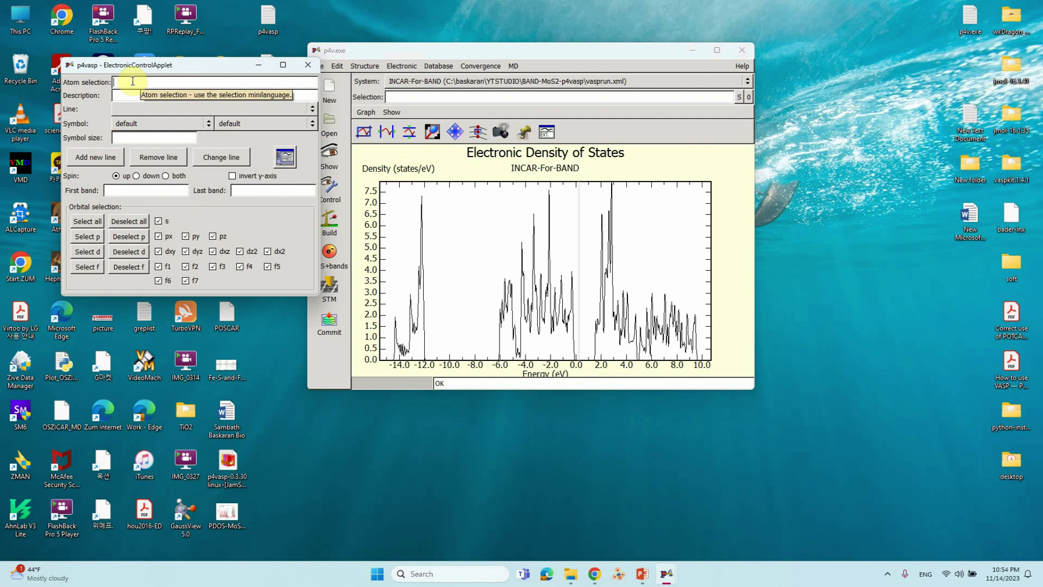
{"action": "type", "text": "Mo"}
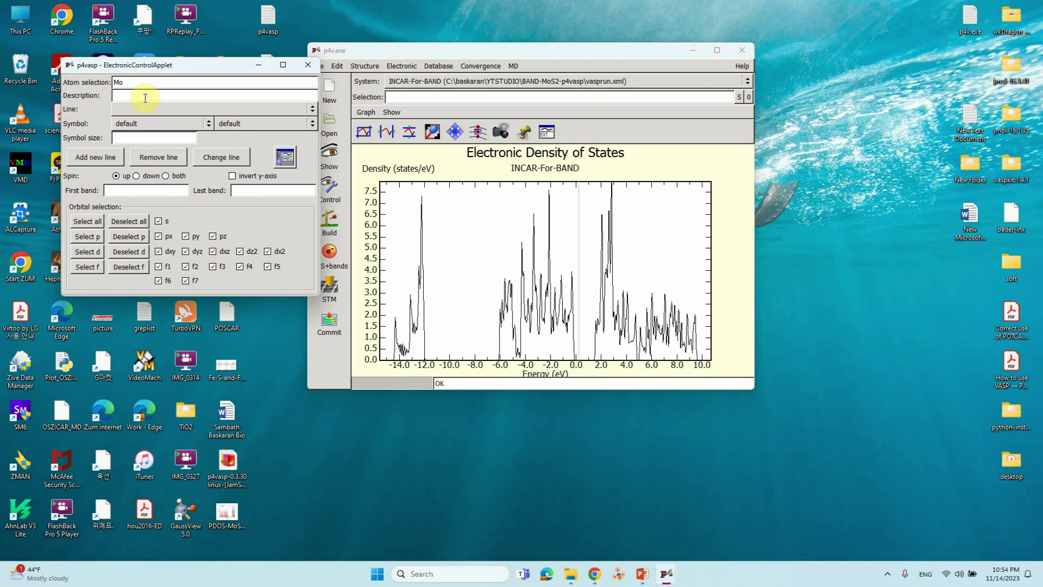
{"action": "type", "text": "d"}
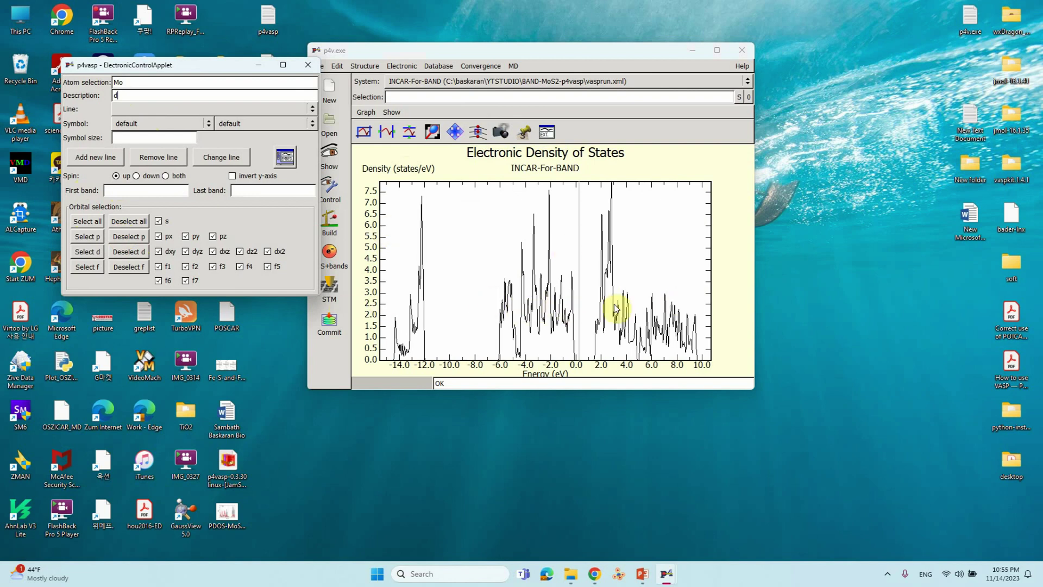
{"action": "left_click", "coordinate": [137, 224]}
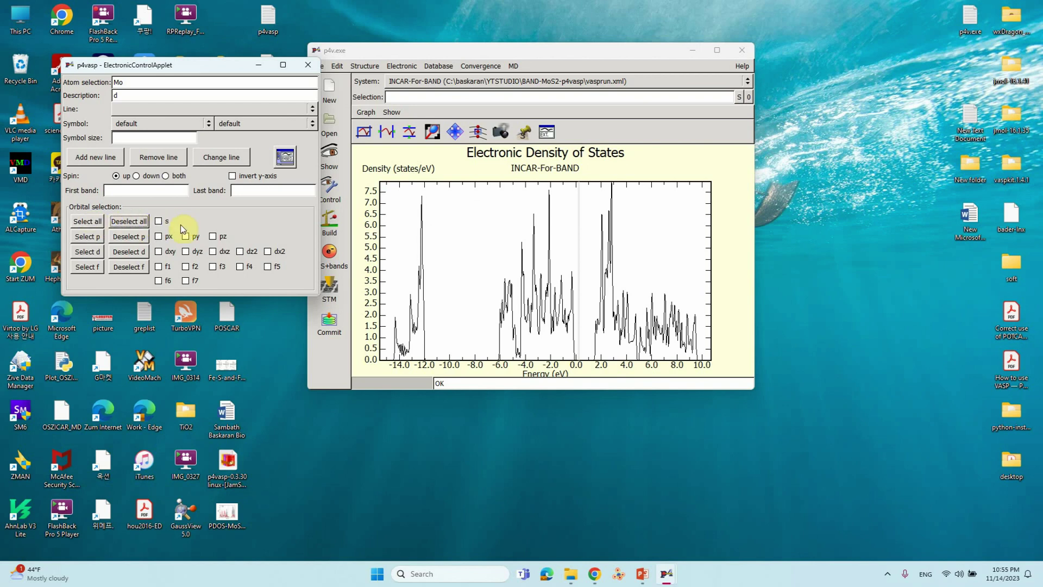
{"action": "left_click", "coordinate": [89, 253]}
{"action": "left_click", "coordinate": [159, 251]}
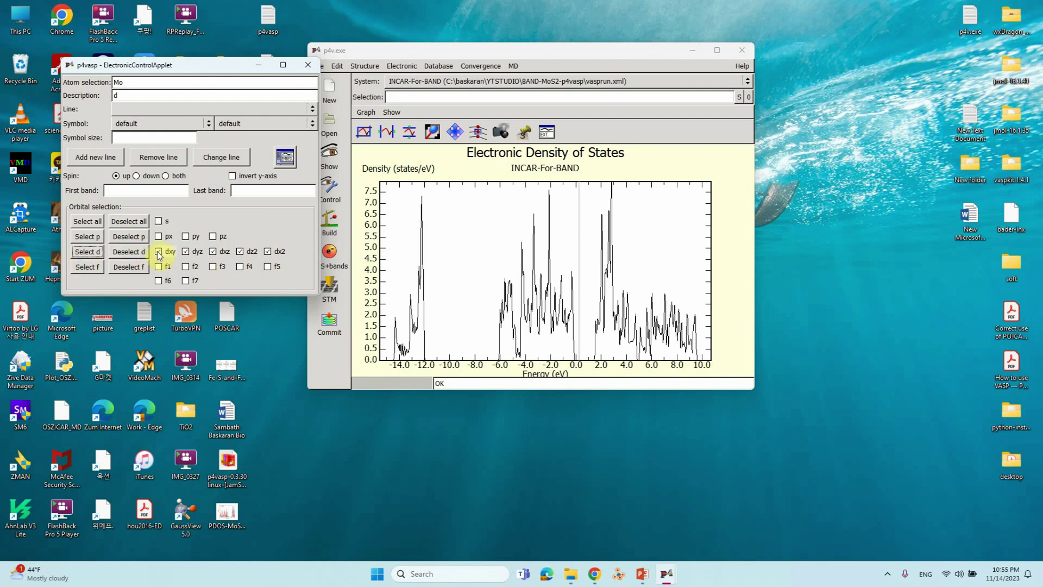
{"action": "left_click", "coordinate": [158, 252]}
{"action": "left_click", "coordinate": [95, 162]}
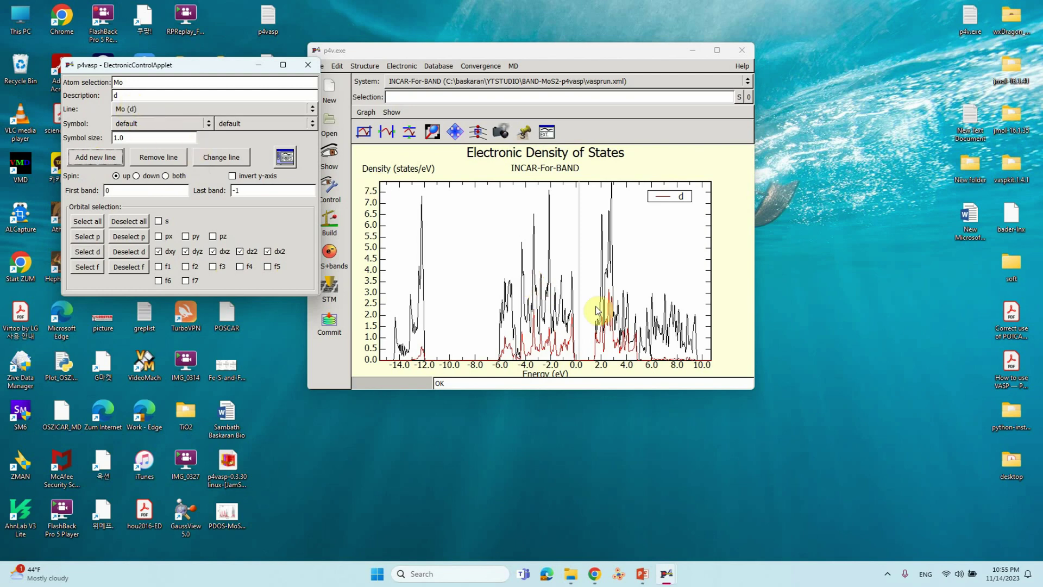
Swap the atom selection to S with orbitals px, py, pz and add a green 'p' PDOS curve.
{"action": "left_click_drag", "start_coordinate": [127, 82], "coordinate": [98, 97]}
{"action": "type", "text": "S"}
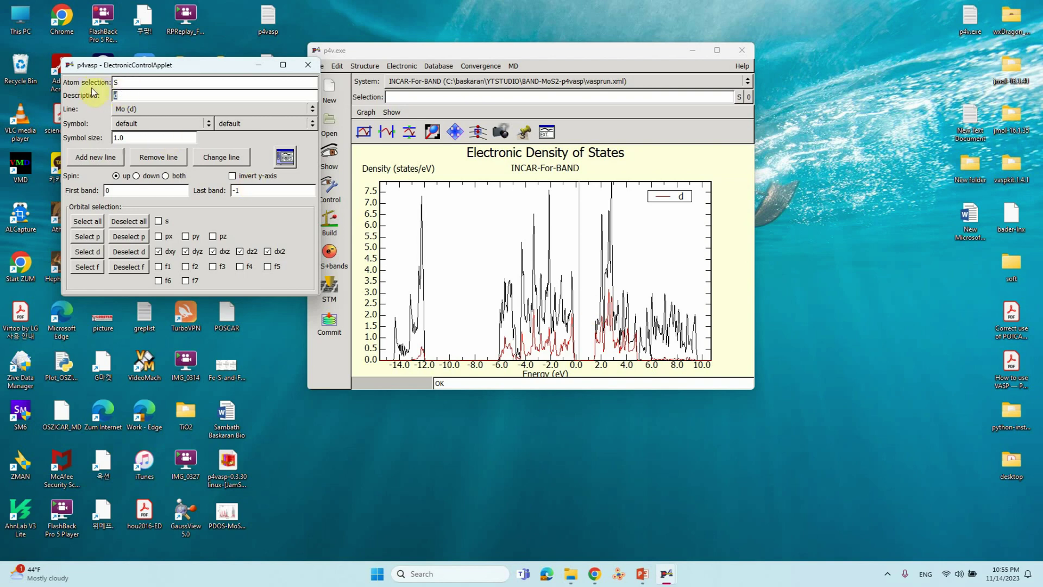
{"action": "type", "text": "p"}
{"action": "left_click", "coordinate": [127, 251]}
{"action": "left_click", "coordinate": [90, 237]}
{"action": "left_click", "coordinate": [92, 158]}
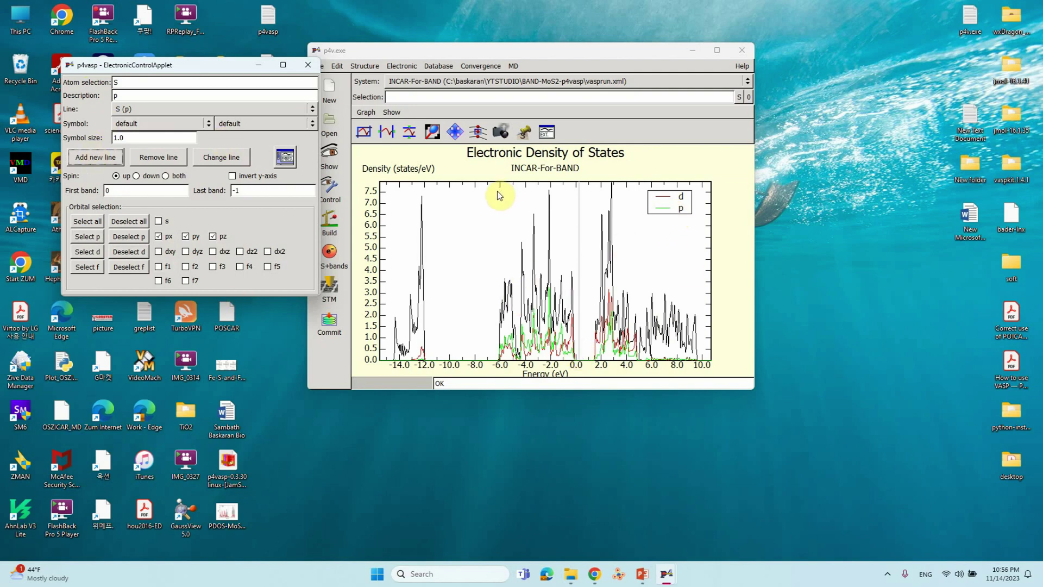
{"action": "left_click", "coordinate": [368, 113]}
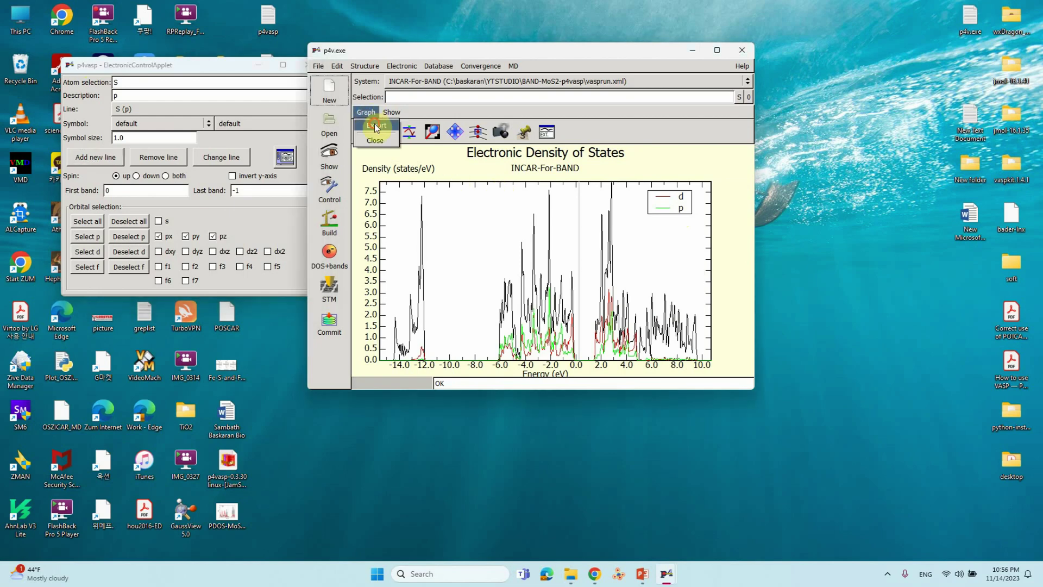
Open the raw-data export settings and browse to the root of drive C:.
{"action": "left_click", "coordinate": [376, 133]}
{"action": "left_click", "coordinate": [302, 100]}
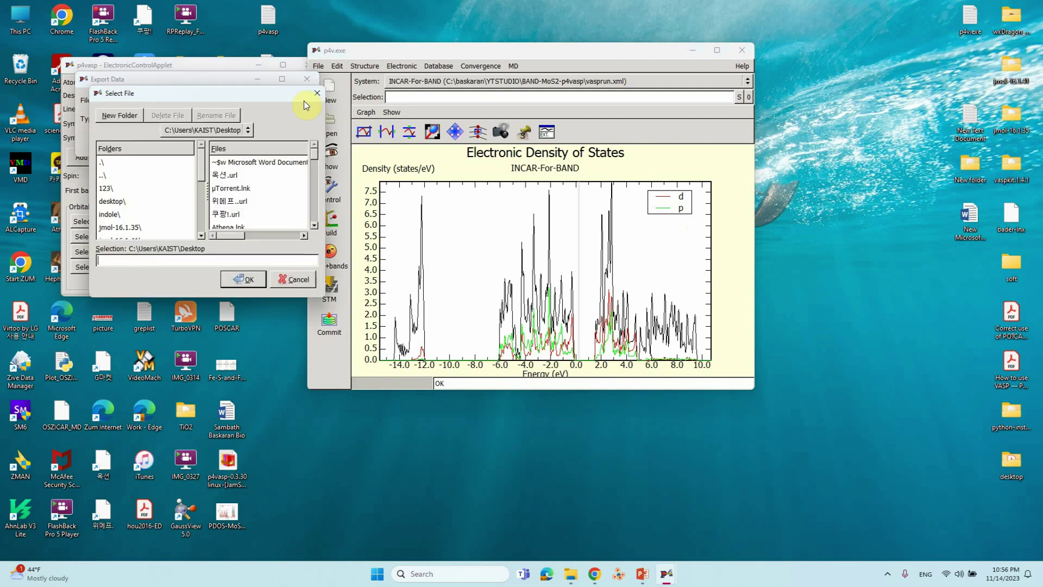
{"action": "scroll", "coordinate": [108, 200], "scroll_direction": "down", "scroll_amount": 2}
{"action": "left_click", "coordinate": [191, 130]}
{"action": "left_click", "coordinate": [190, 162]}
{"action": "scroll", "coordinate": [129, 195], "scroll_direction": "down", "scroll_amount": 1}
{"action": "scroll", "coordinate": [128, 201], "scroll_direction": "up", "scroll_amount": 3}
Target PDOS.dat inside baskaran\YTSTUDIO\BAND-MoS2-p4vasp\X1 as the export file.
{"action": "double_click", "coordinate": [124, 192]}
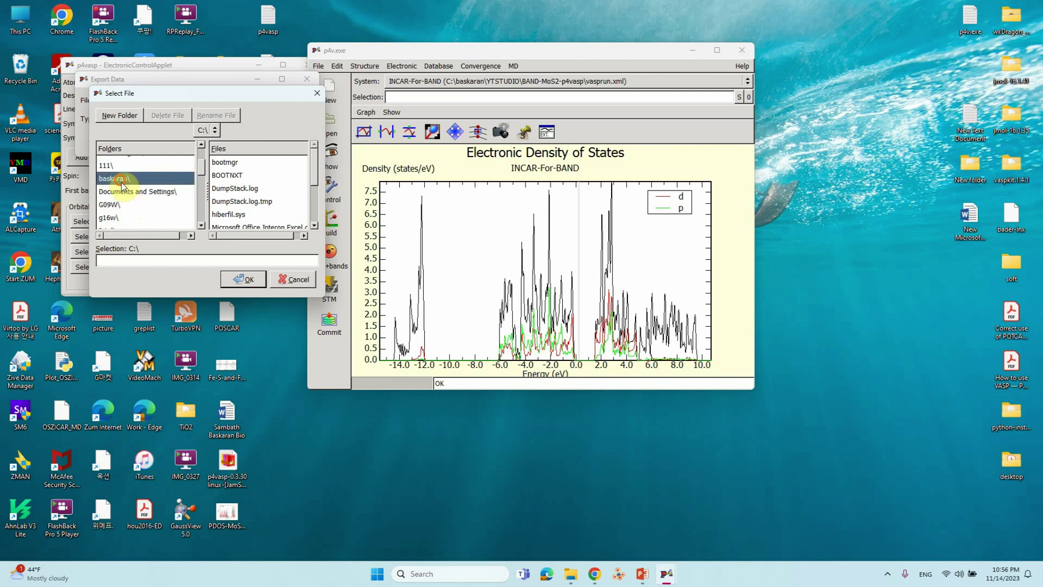
{"action": "double_click", "coordinate": [120, 219]}
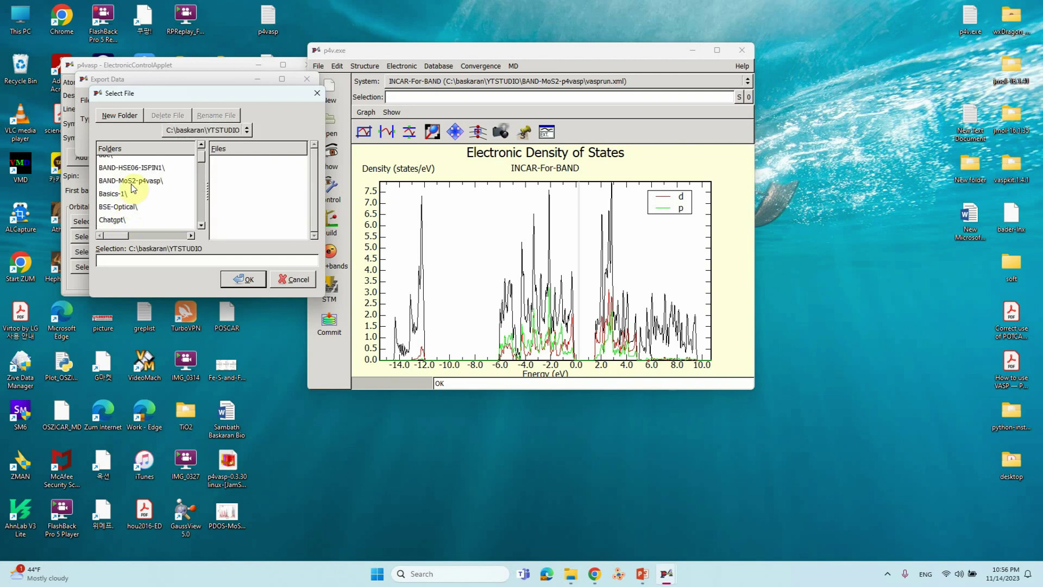
{"action": "double_click", "coordinate": [132, 184]}
{"action": "double_click", "coordinate": [102, 210]}
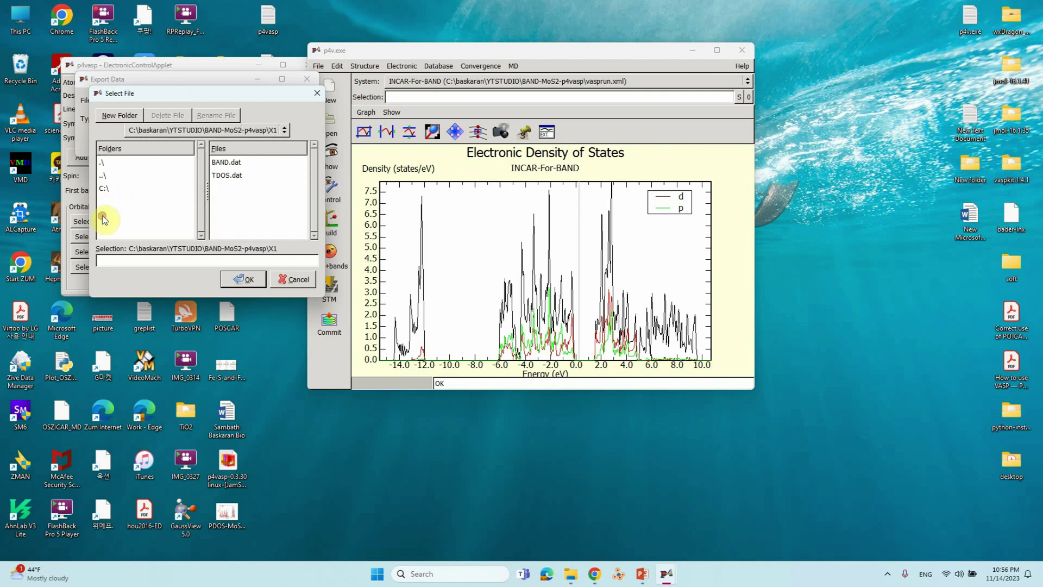
{"action": "left_click", "coordinate": [159, 260]}
{"action": "type", "text": "PDOS"}
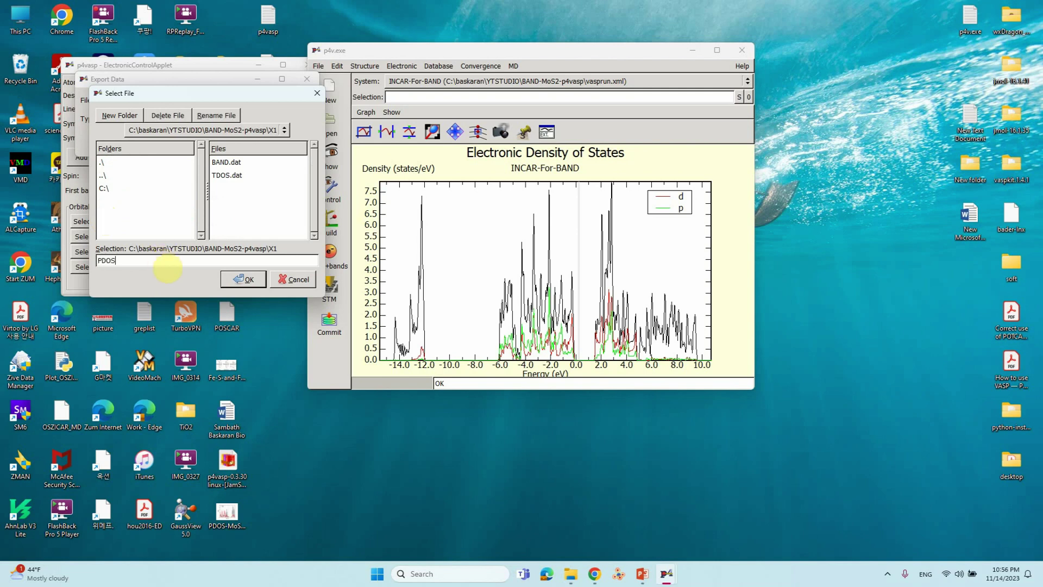
{"action": "type", "text": ".dat"}
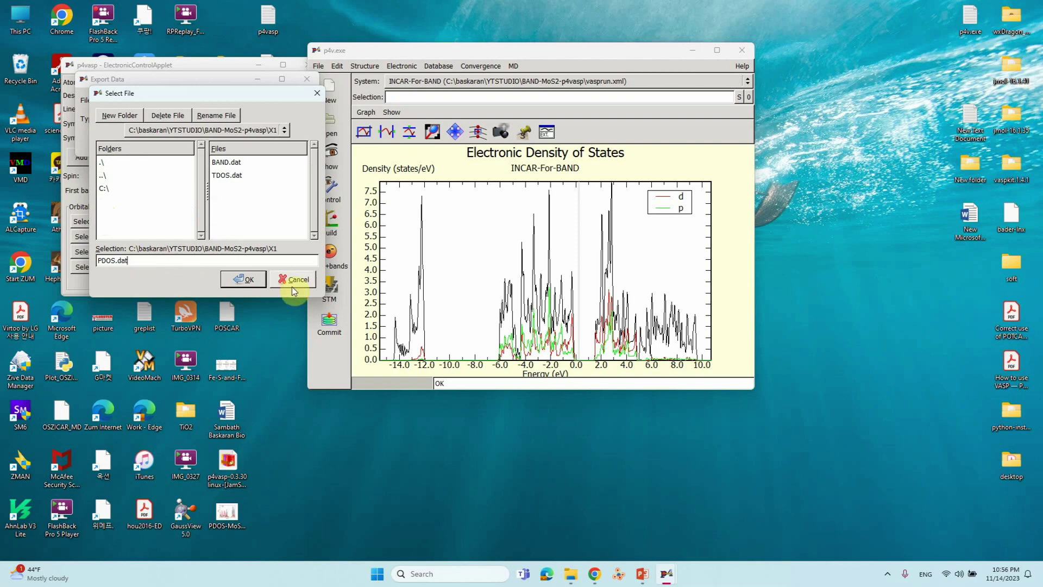
{"action": "left_click", "coordinate": [243, 281]}
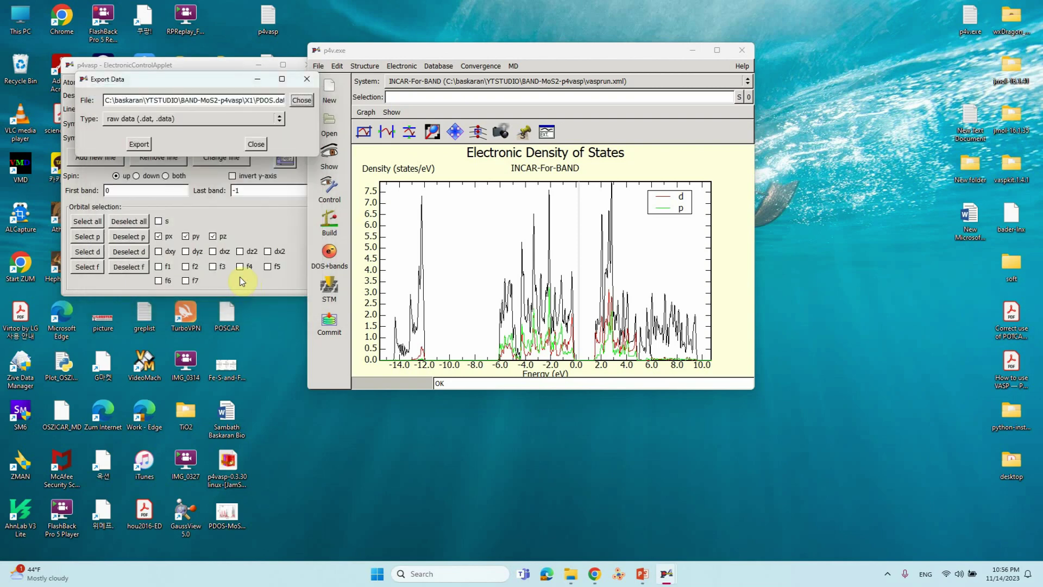
Export the PDOS data, then refresh the X1 folder in File Explorer and select the new PDOS.dat.
{"action": "left_click", "coordinate": [136, 144]}
{"action": "left_click", "coordinate": [570, 573]}
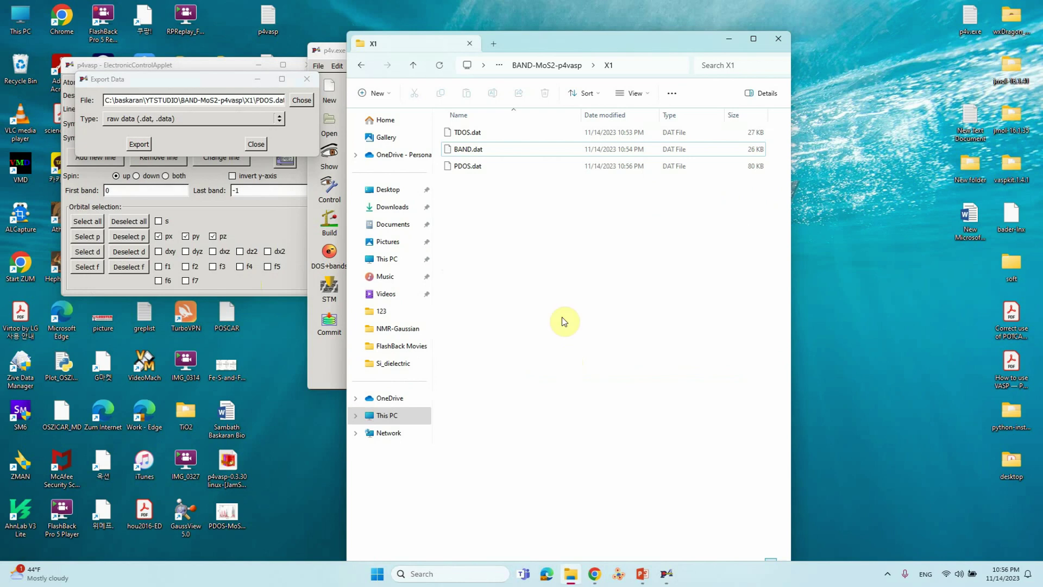
{"action": "right_click", "coordinate": [533, 231]}
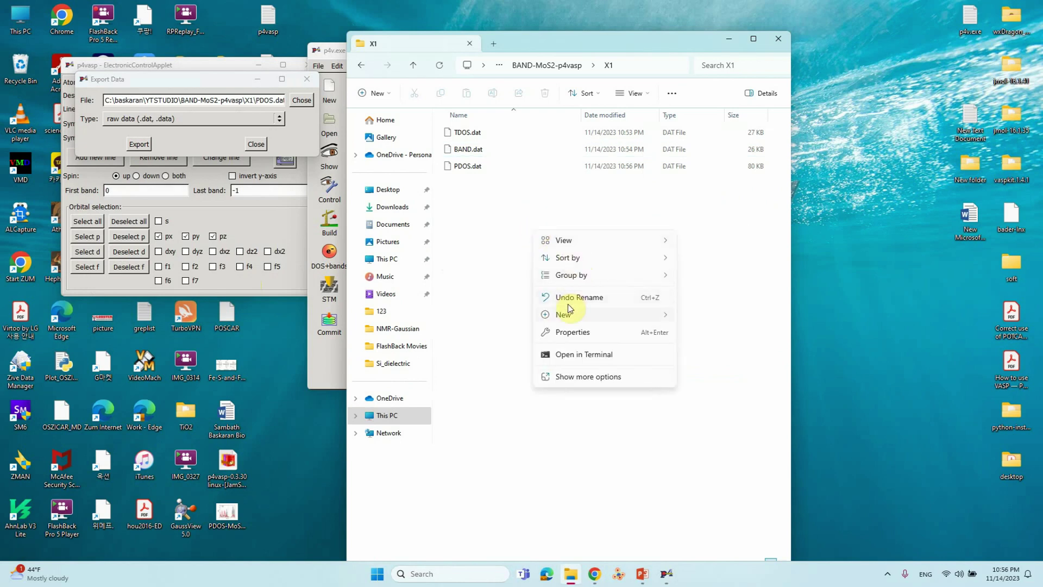
{"action": "left_click", "coordinate": [658, 65]}
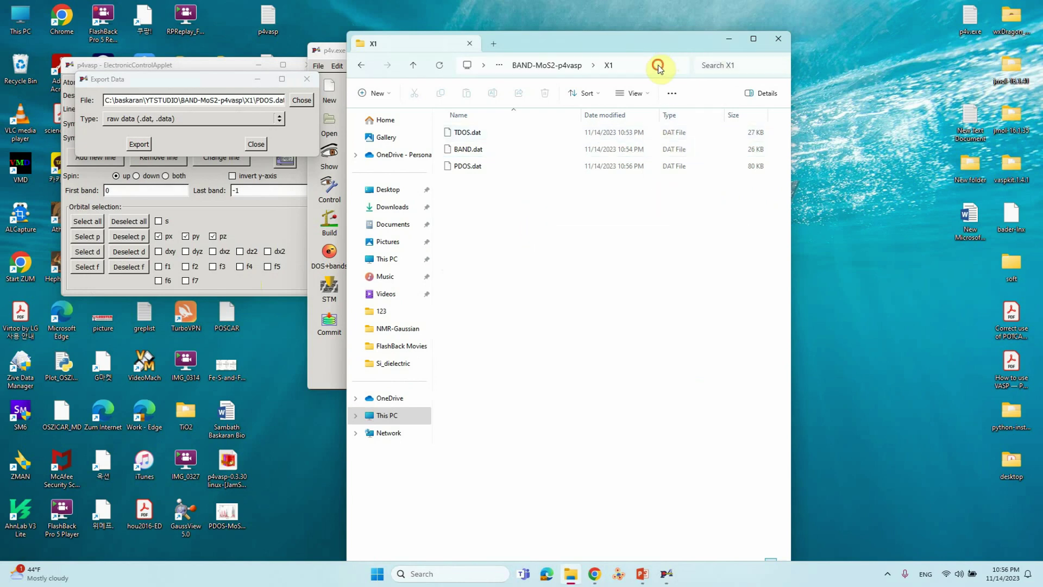
{"action": "left_click", "coordinate": [658, 65]}
{"action": "key", "text": "Return"}
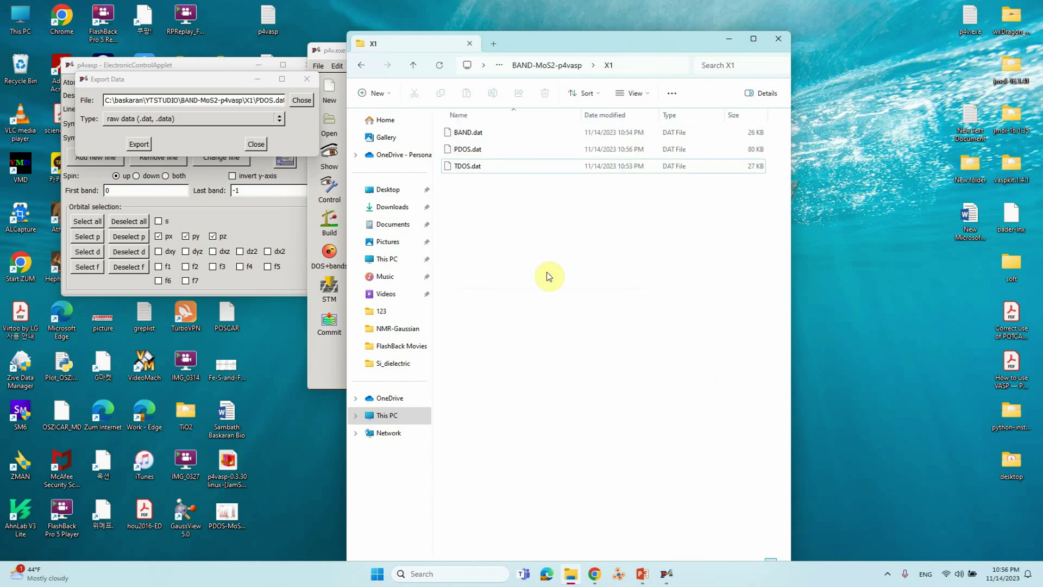
{"action": "left_click", "coordinate": [474, 150]}
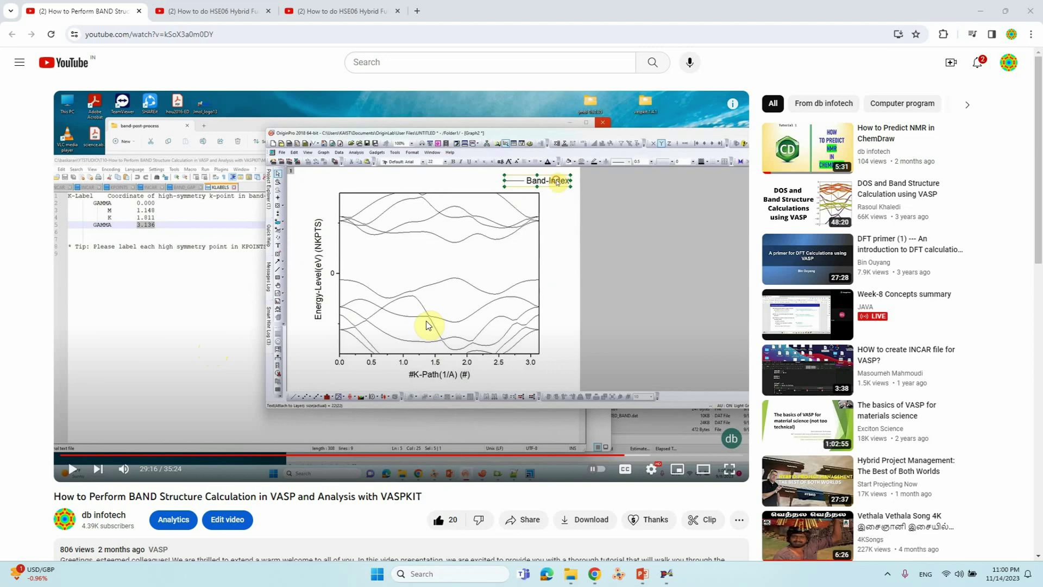
Review the HSE06 MoS2 band structure and PDOS reference videos, then minimize Chrome.
{"action": "left_click", "coordinate": [201, 11]}
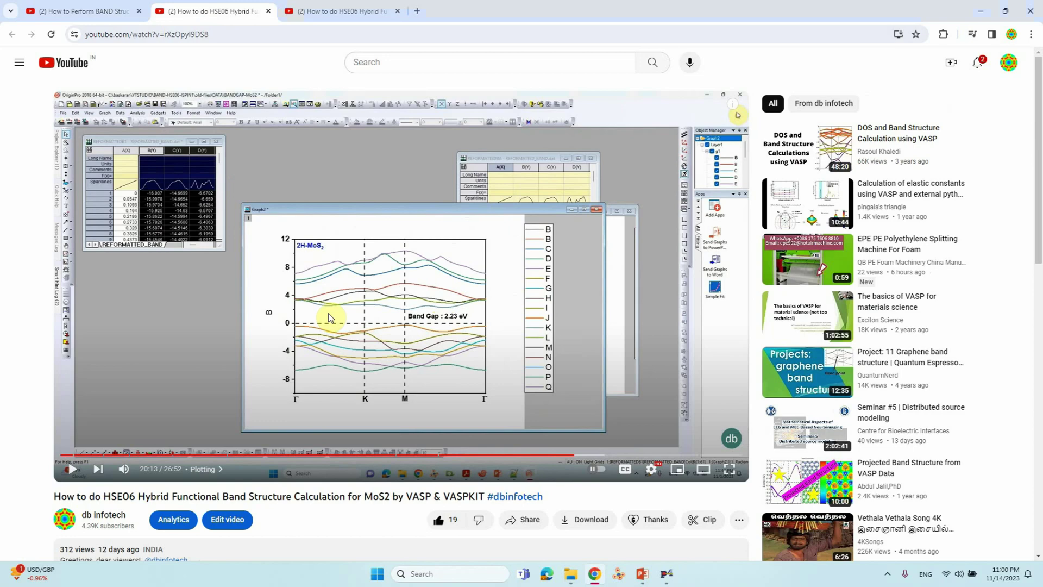
{"action": "left_click", "coordinate": [338, 10]}
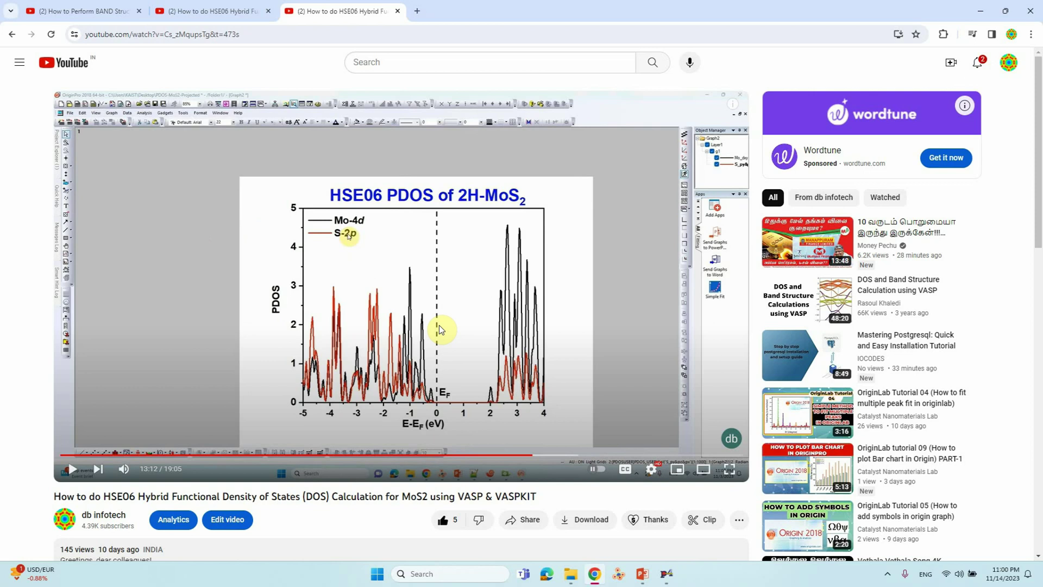
{"action": "scroll", "coordinate": [460, 291], "scroll_direction": "down", "scroll_amount": 1}
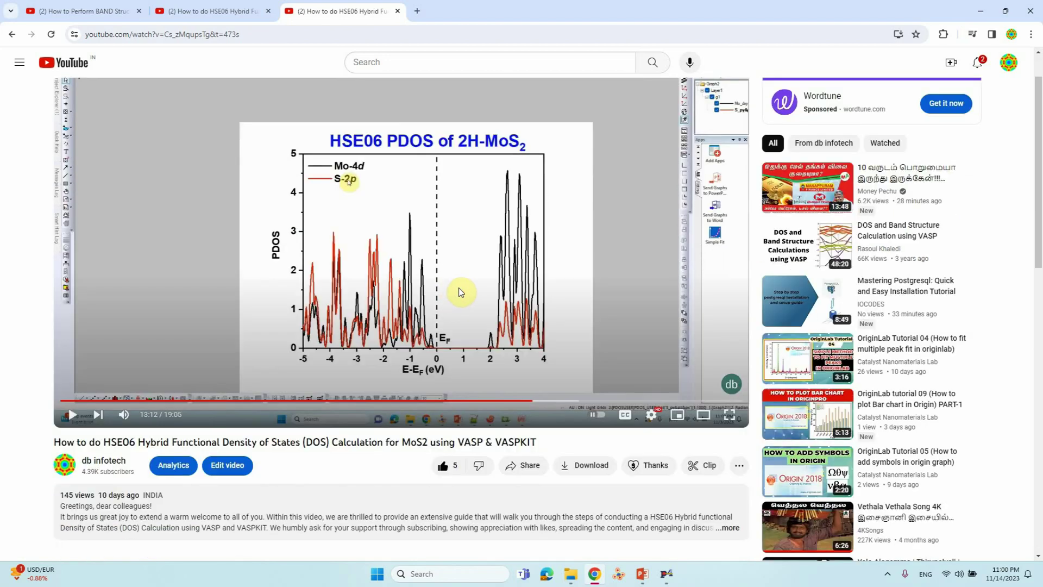
{"action": "left_click", "coordinate": [980, 10]}
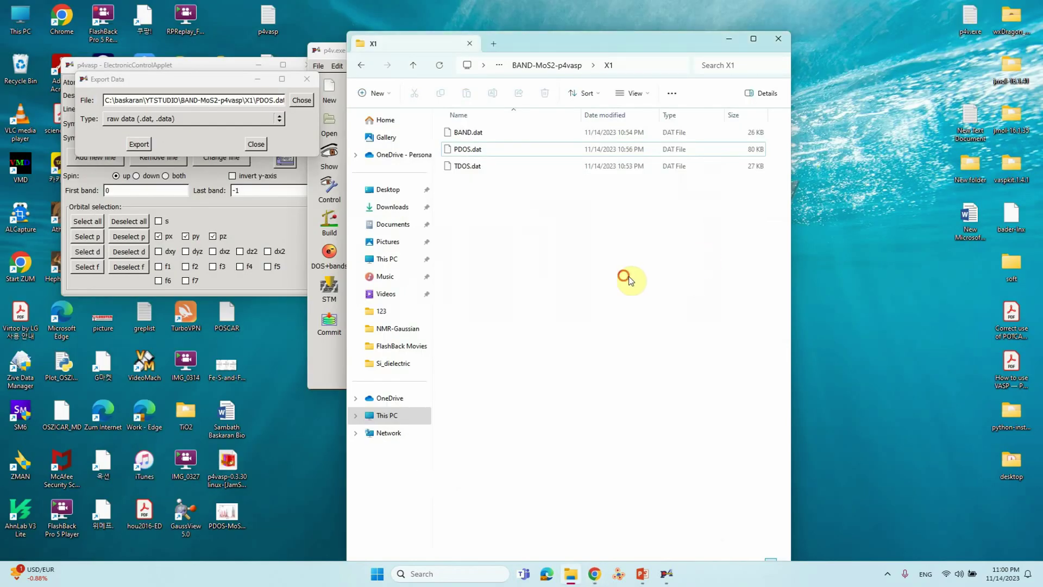
Close the Export Data dialog, minimize the orbital window, move Explorer aside and close p4vasp.
{"action": "left_click", "coordinate": [307, 79]}
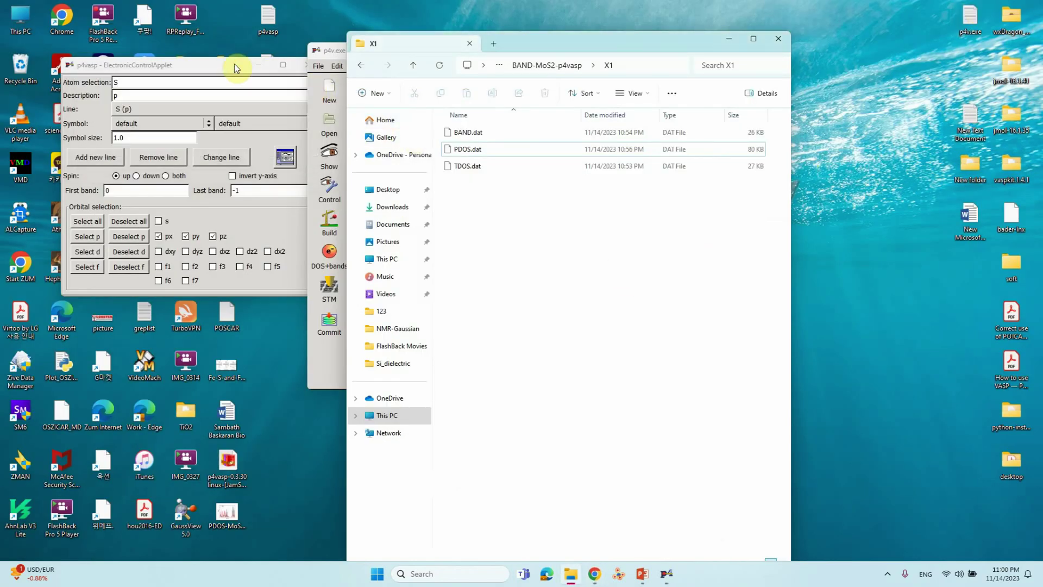
{"action": "left_click", "coordinate": [247, 66]}
{"action": "left_click", "coordinate": [529, 65]}
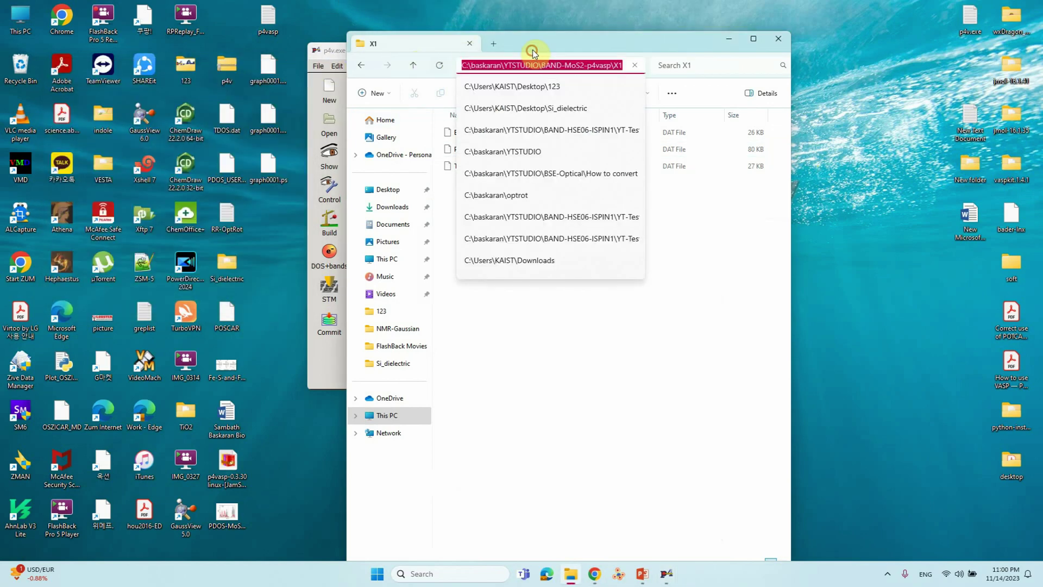
{"action": "left_click_drag", "start_coordinate": [630, 53], "coordinate": [820, 81]}
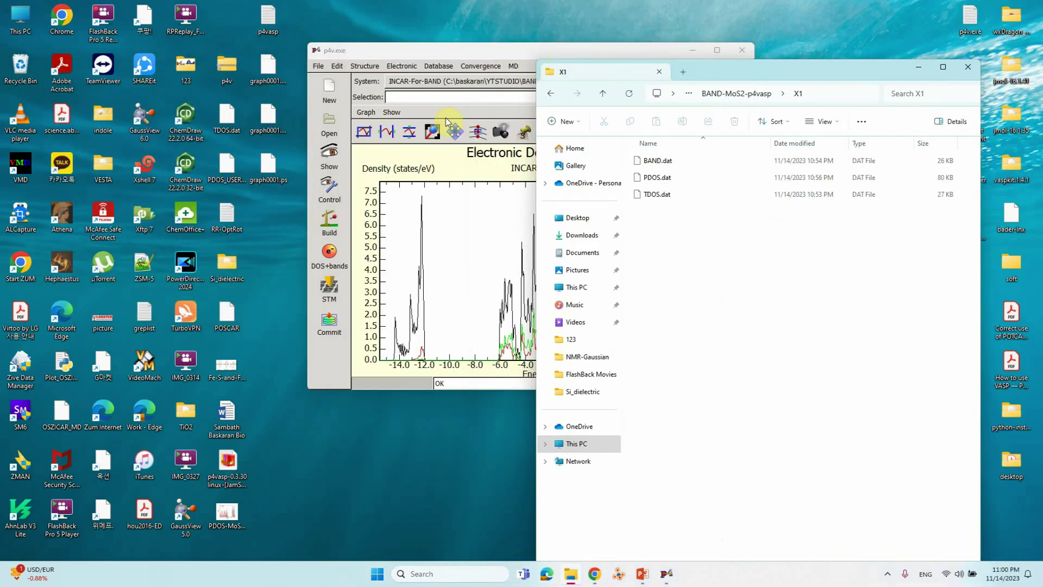
{"action": "left_click", "coordinate": [714, 283]}
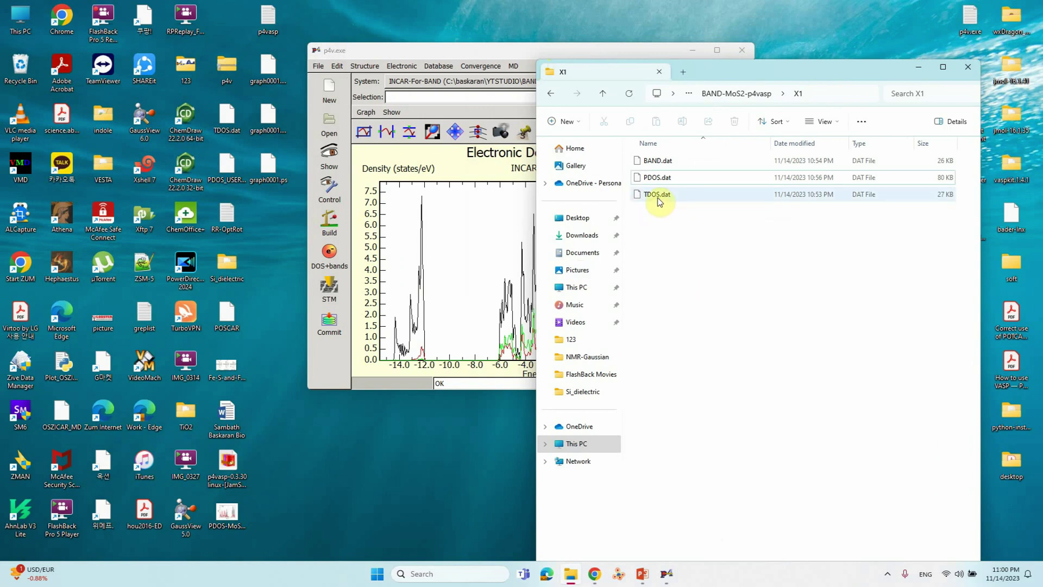
Select BAND.dat in the X1 folder.
{"action": "left_click", "coordinate": [657, 162]}
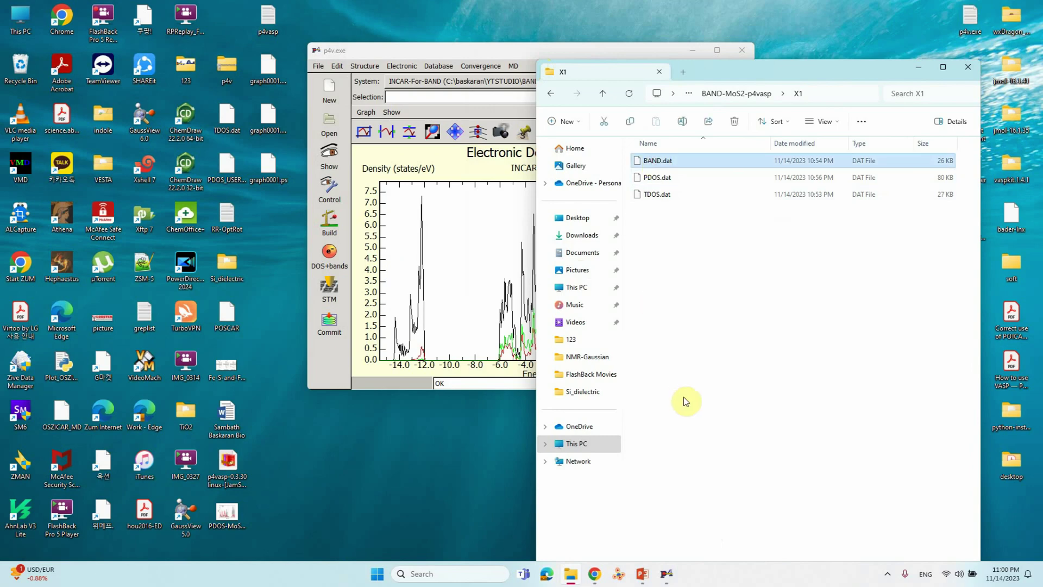
{"action": "left_click", "coordinate": [709, 371]}
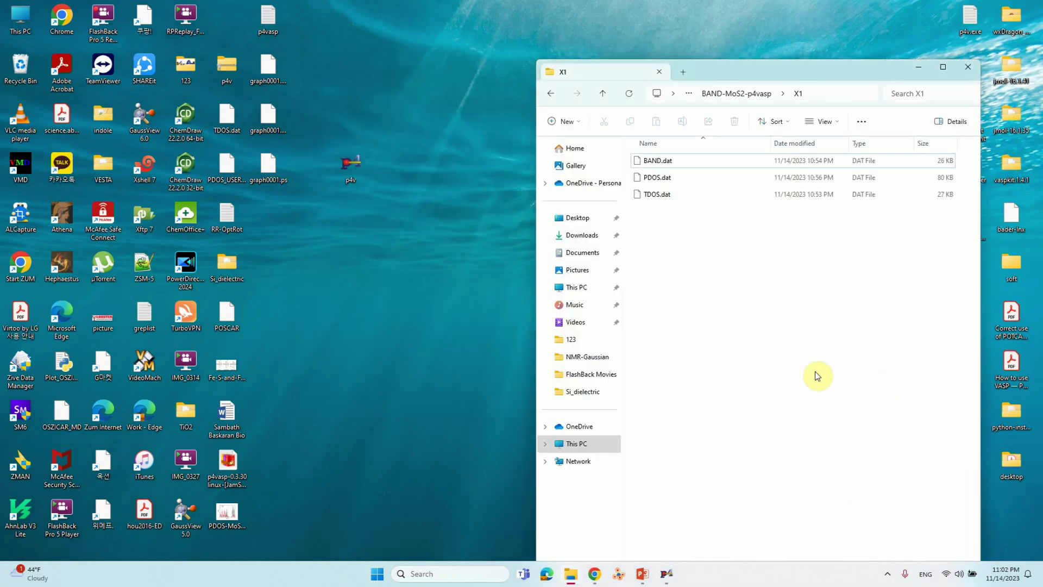
{"action": "left_click", "coordinate": [652, 162]}
{"action": "right_click", "coordinate": [655, 163]}
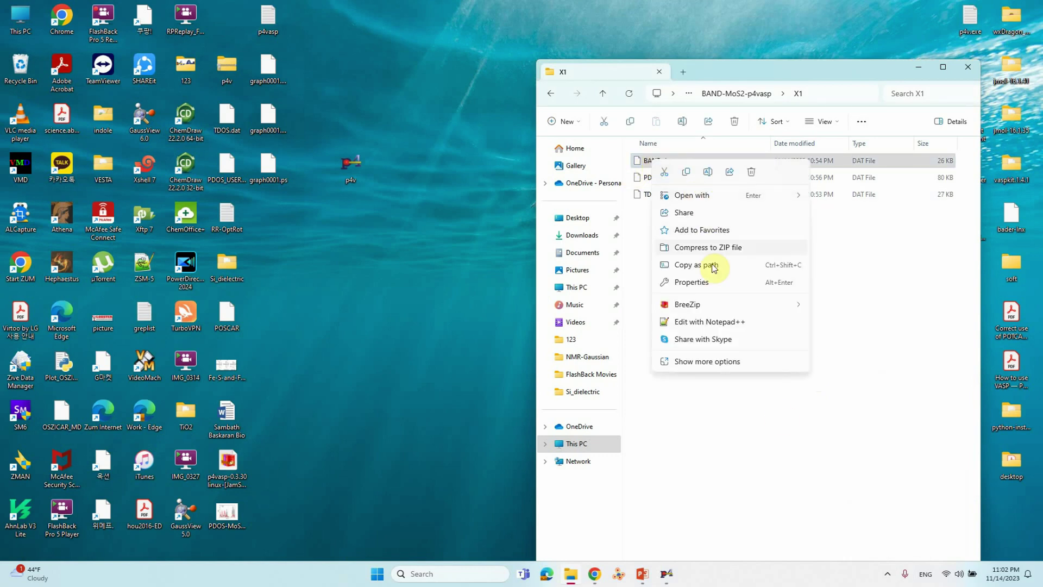
{"action": "left_click", "coordinate": [705, 322]}
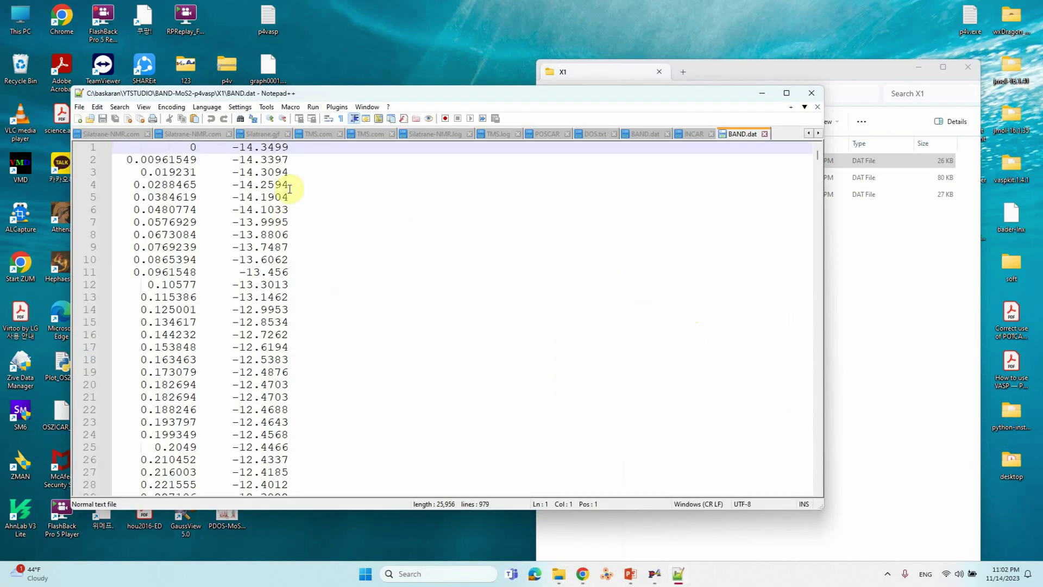
{"action": "scroll", "coordinate": [274, 230], "scroll_direction": "down", "scroll_amount": 20}
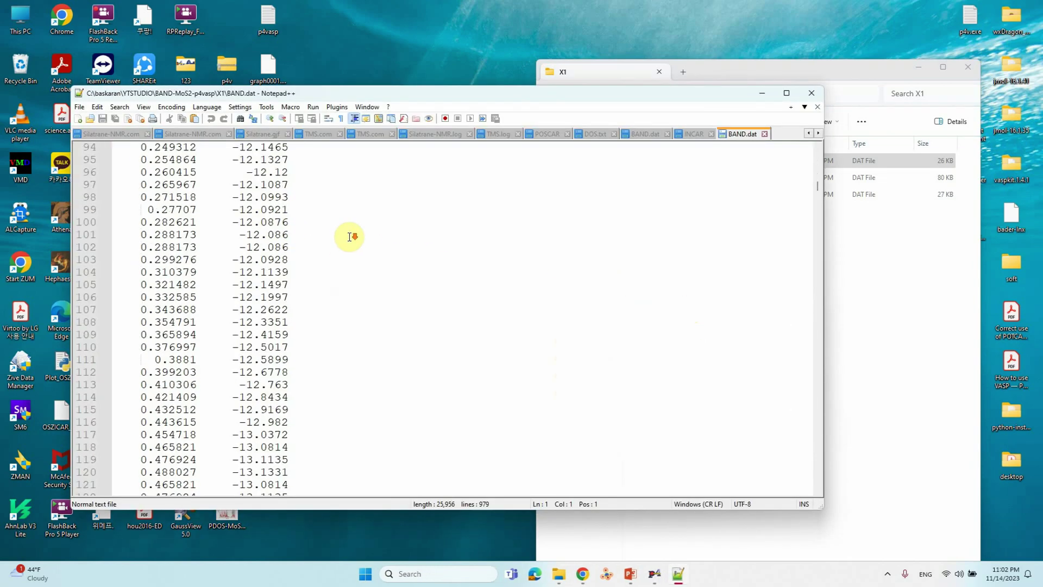
{"action": "left_click_drag", "start_coordinate": [817, 199], "coordinate": [815, 154]}
Close the BAND.dat text view and launch Origin 2018 from the taskbar search.
{"action": "left_click", "coordinate": [811, 93]}
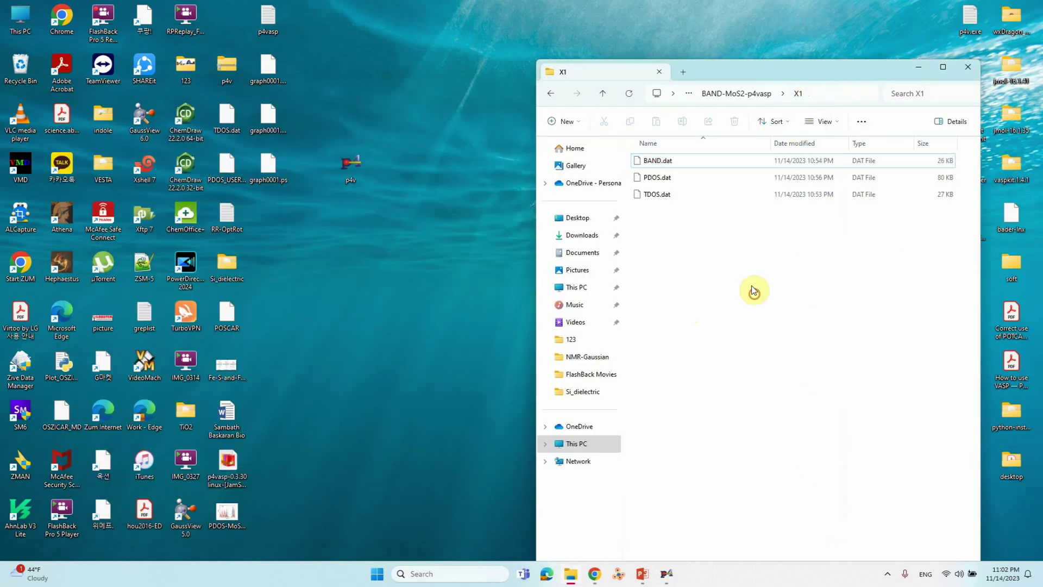
{"action": "left_click", "coordinate": [470, 572]}
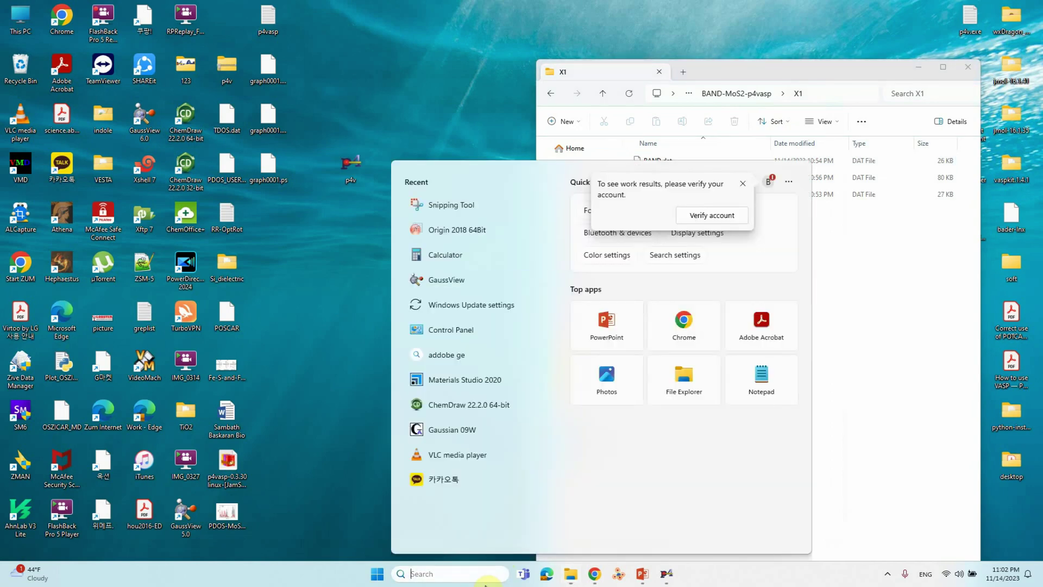
{"action": "type", "text": "ori"}
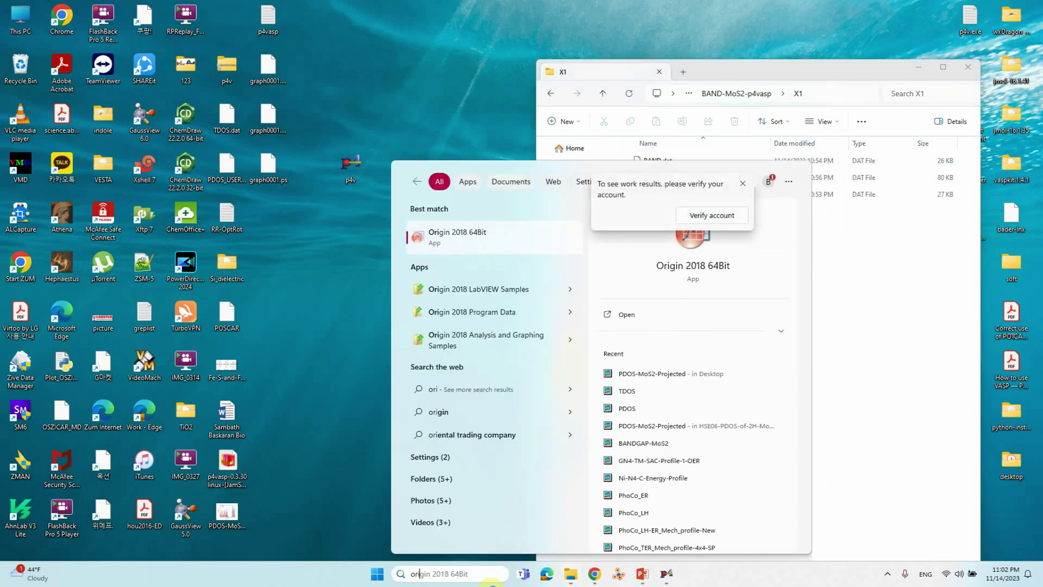
{"action": "key", "text": "Return"}
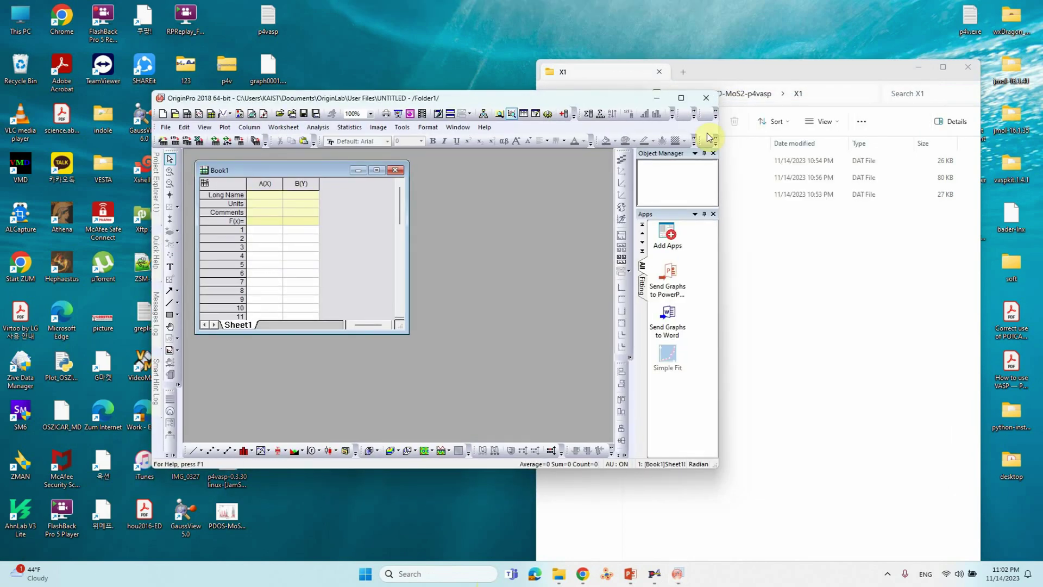
Import BAND.dat from the X1 folder into the empty Book1 worksheet and enlarge it.
{"action": "left_click", "coordinate": [792, 71]}
{"action": "left_click_drag", "start_coordinate": [791, 70], "coordinate": [872, 97]}
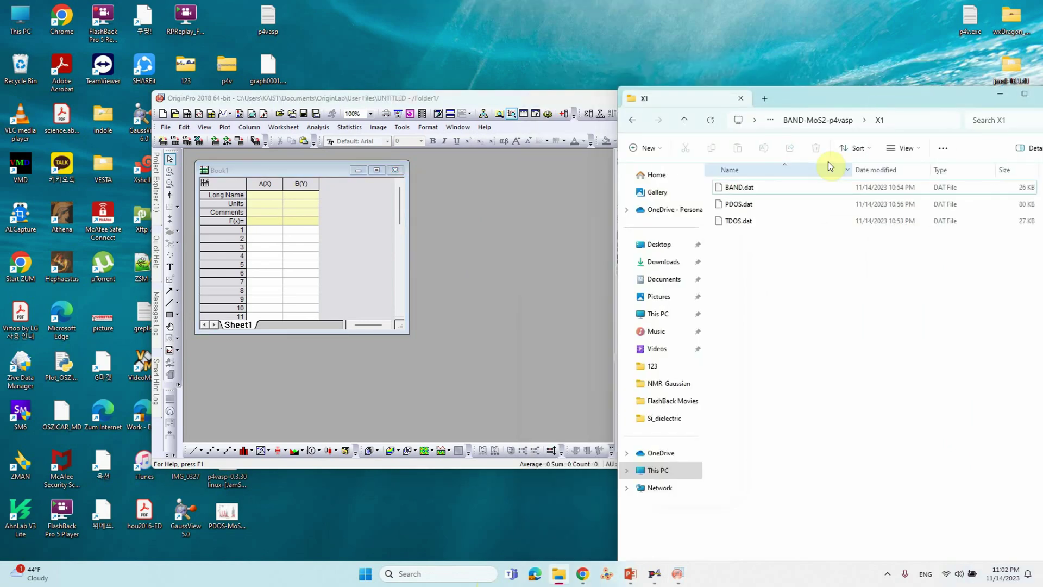
{"action": "left_click", "coordinate": [742, 188]}
{"action": "left_click_drag", "start_coordinate": [555, 222], "coordinate": [325, 243]}
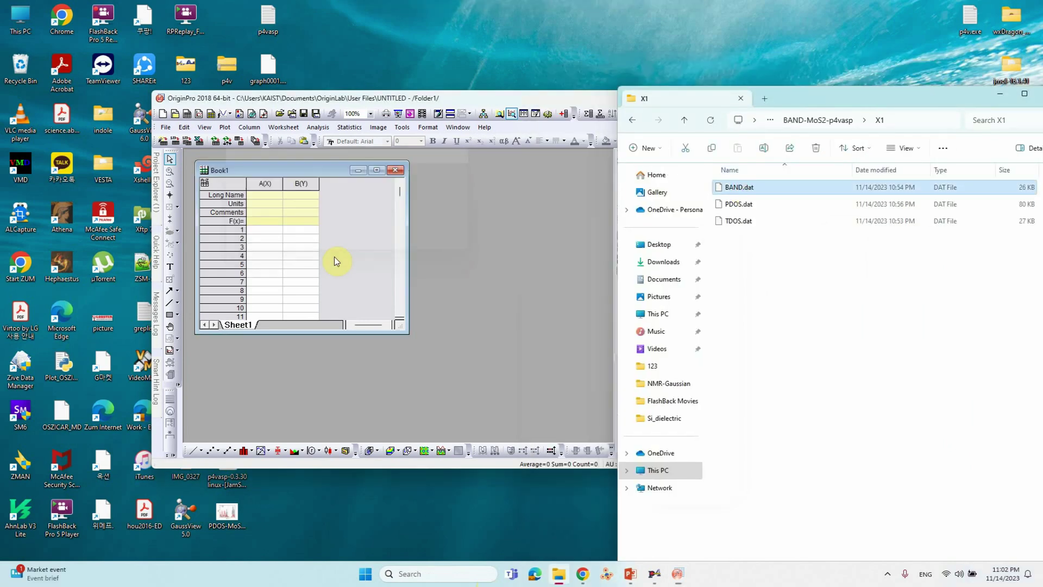
{"action": "left_click", "coordinate": [376, 170]}
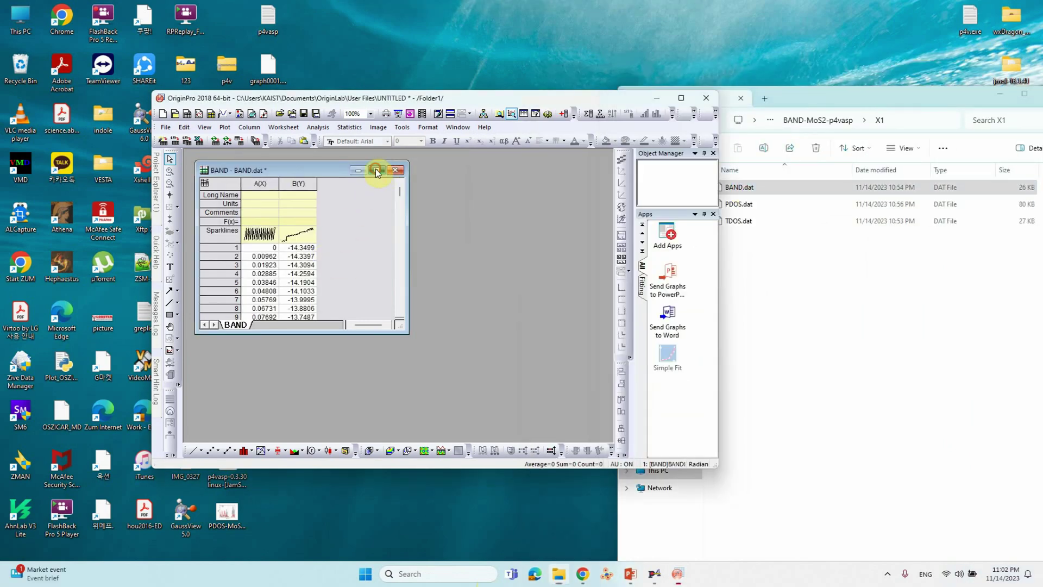
Plot column B band energies as a line graph, dismissing the missing-data tip.
{"action": "left_click", "coordinate": [280, 154]}
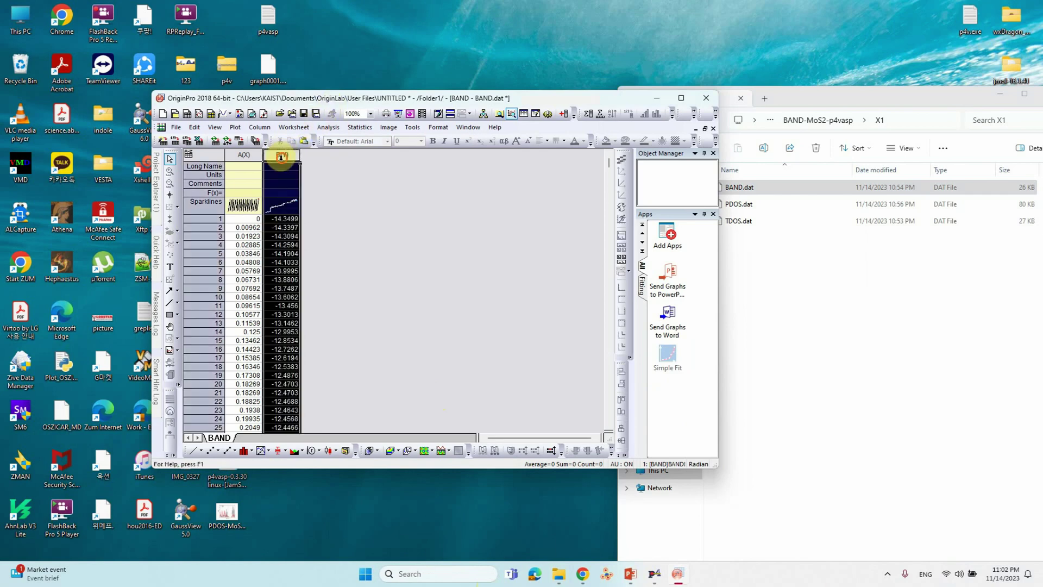
{"action": "left_click", "coordinate": [235, 127]}
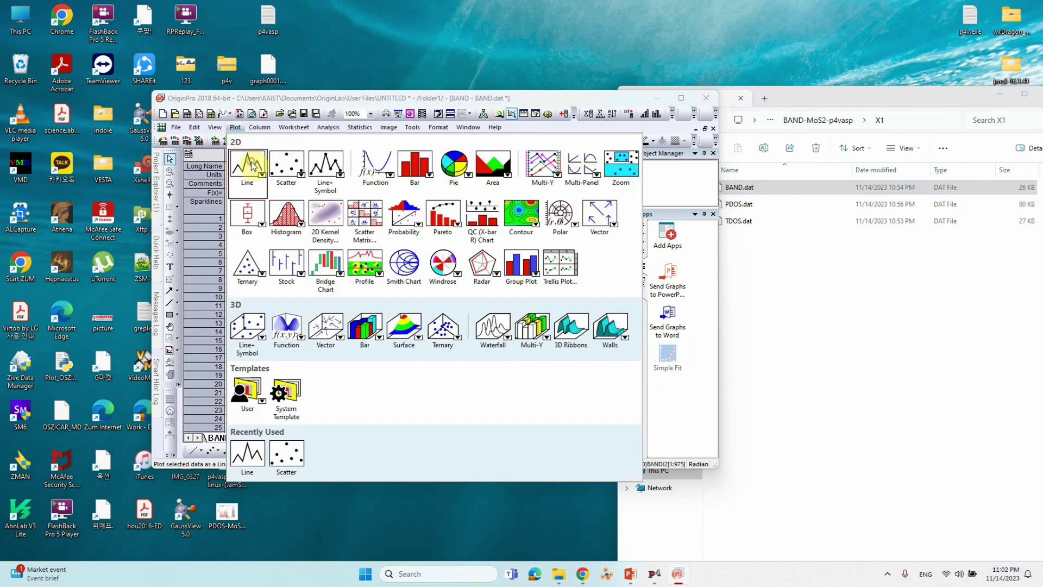
{"action": "mouse_move", "coordinate": [252, 163]}
{"action": "left_click", "coordinate": [276, 237]}
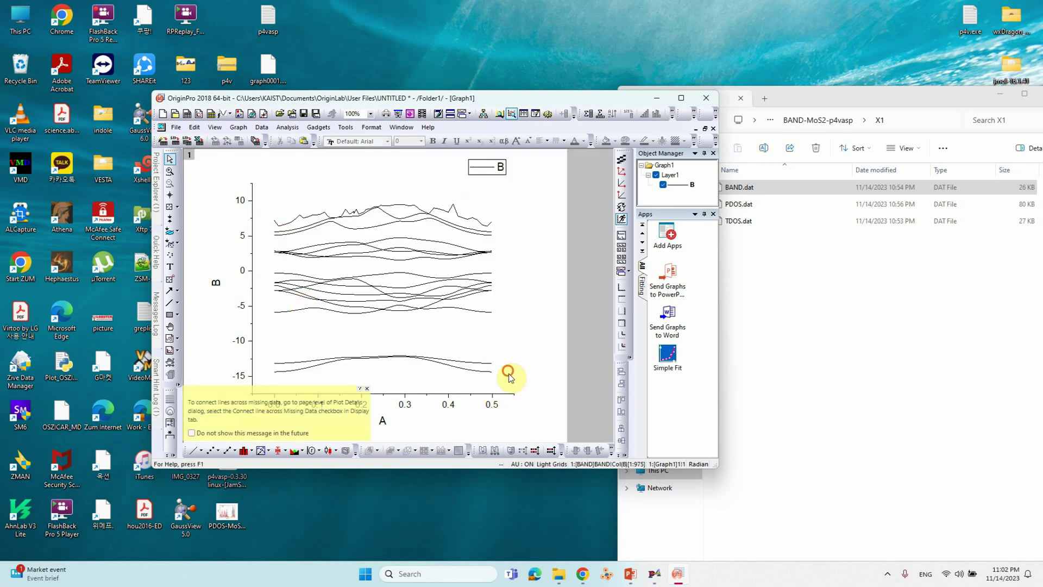
{"action": "left_click", "coordinate": [501, 397]}
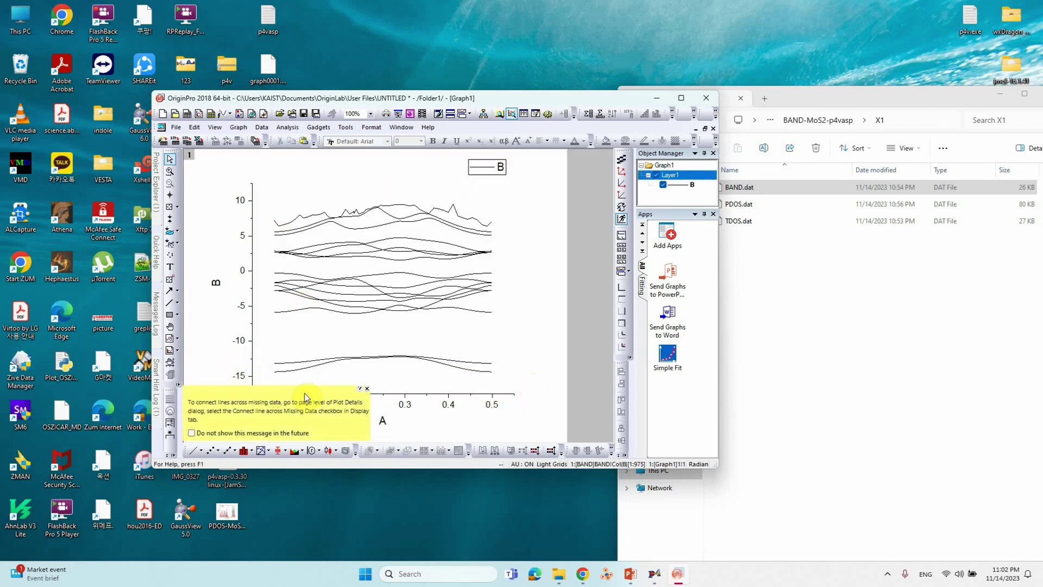
{"action": "left_click", "coordinate": [367, 388]}
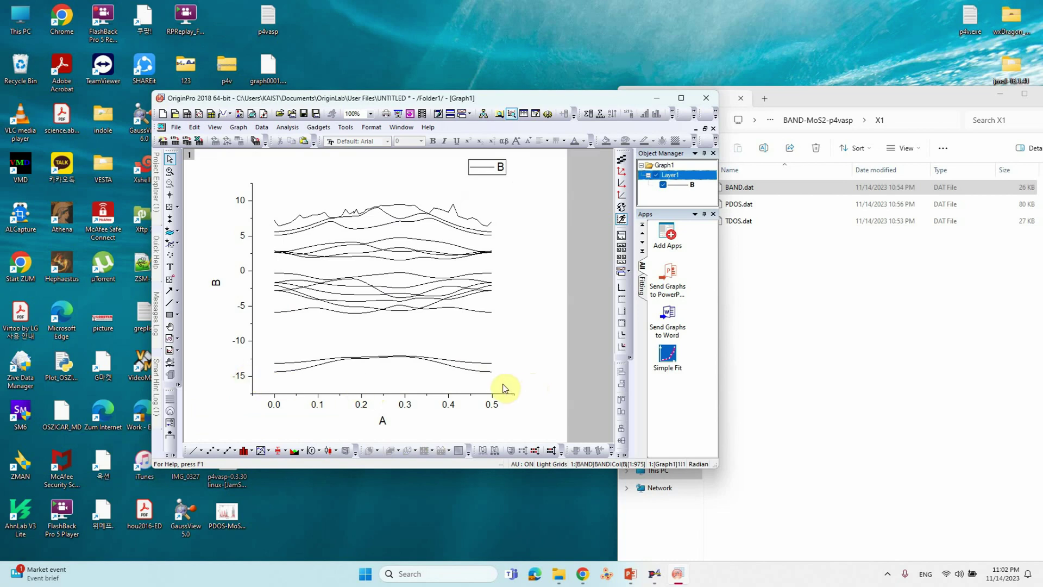
{"action": "left_click", "coordinate": [803, 332]}
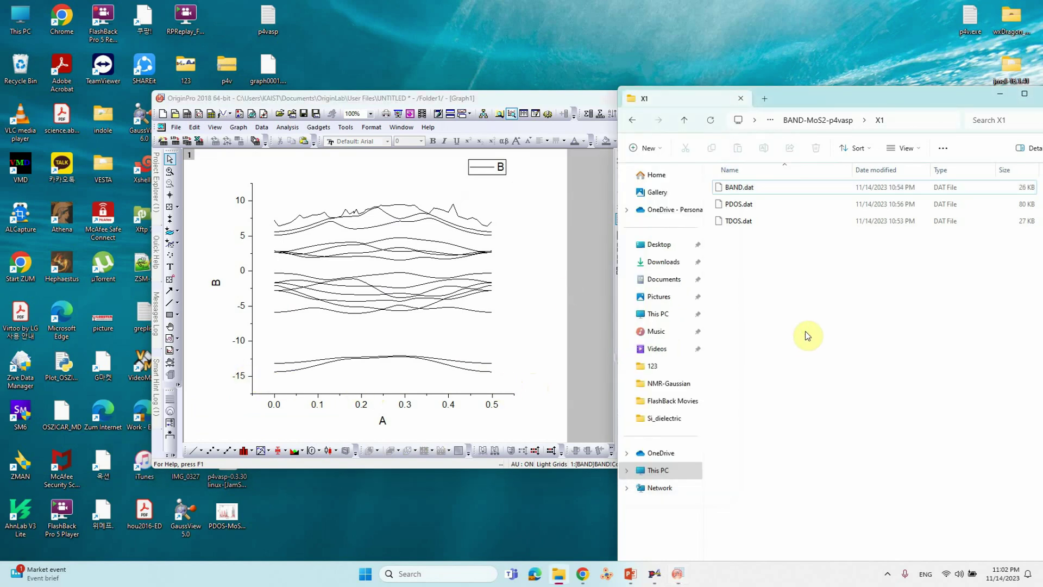
{"action": "left_click", "coordinate": [538, 265]}
{"action": "left_click_drag", "start_coordinate": [739, 188], "coordinate": [697, 134]}
Import TDOS.dat from the X1 folder into a new Origin worksheet and enlarge it.
{"action": "left_click", "coordinate": [358, 170]}
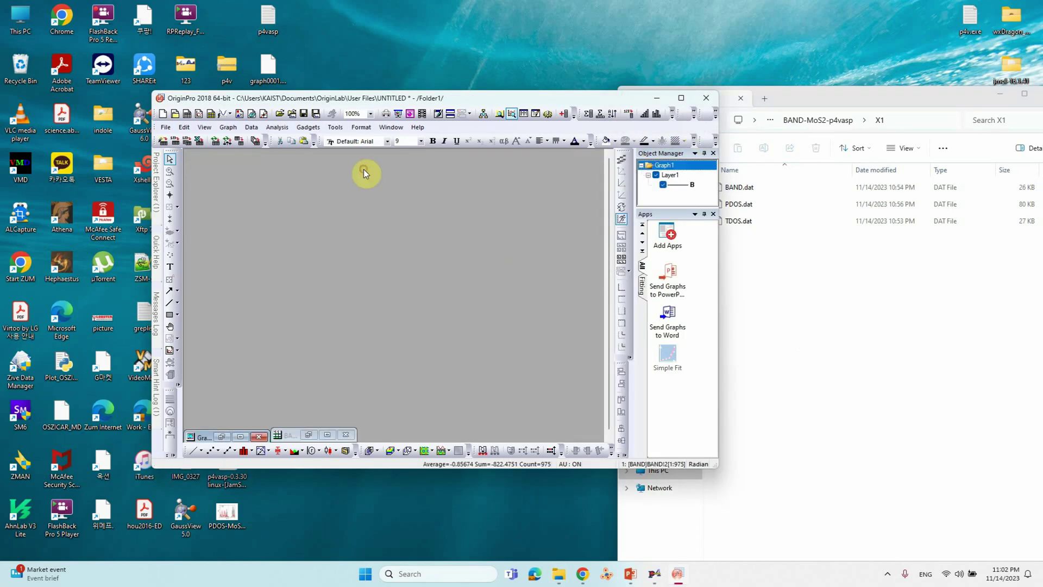
{"action": "left_click", "coordinate": [836, 277]}
{"action": "left_click_drag", "start_coordinate": [740, 221], "coordinate": [302, 248]}
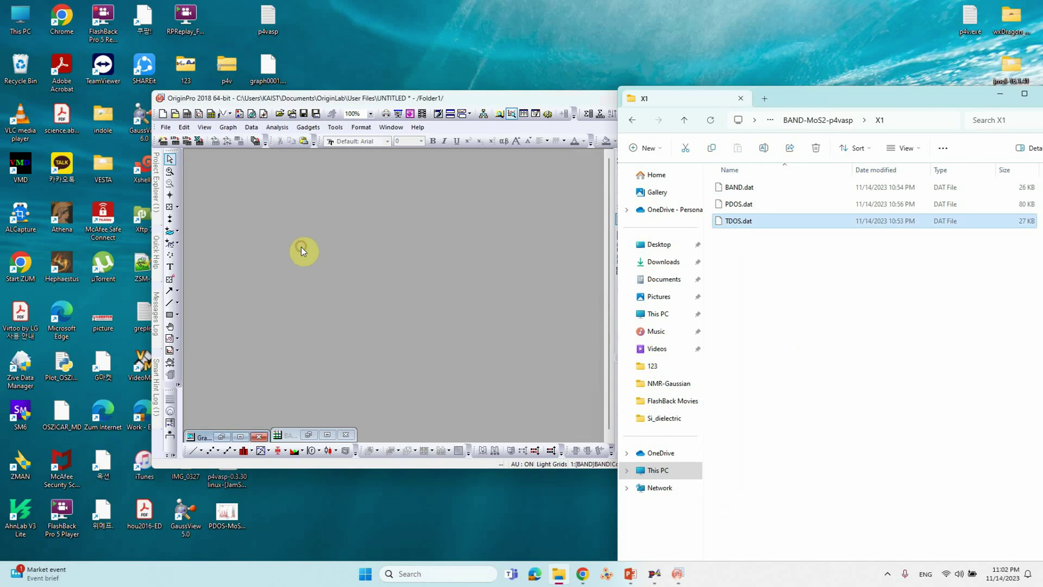
{"action": "left_click", "coordinate": [429, 227]}
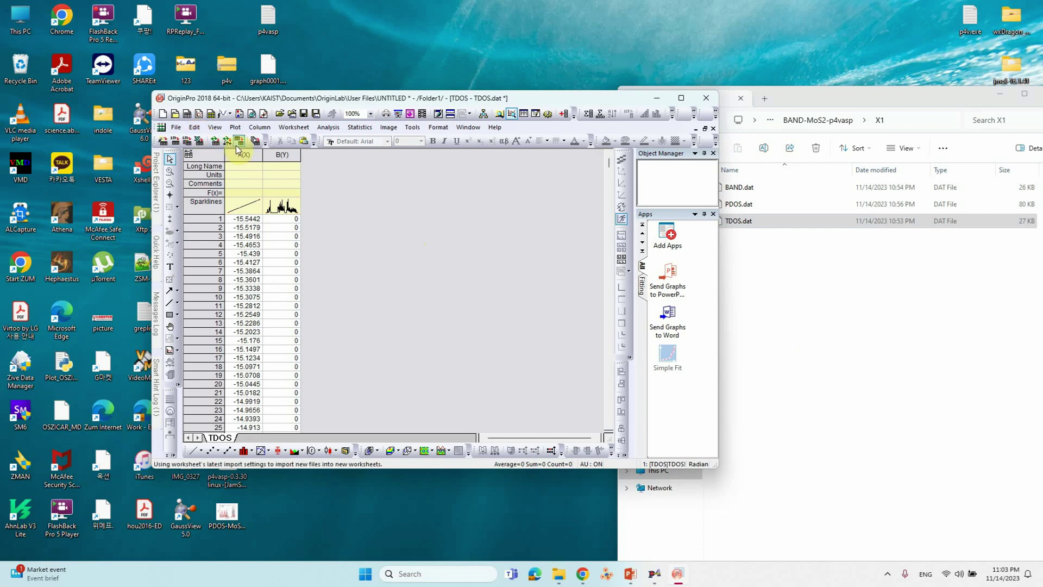
Plot column B of TDOS values as a line graph.
{"action": "left_click", "coordinate": [235, 127]}
{"action": "mouse_move", "coordinate": [247, 168]}
{"action": "left_click", "coordinate": [277, 227]}
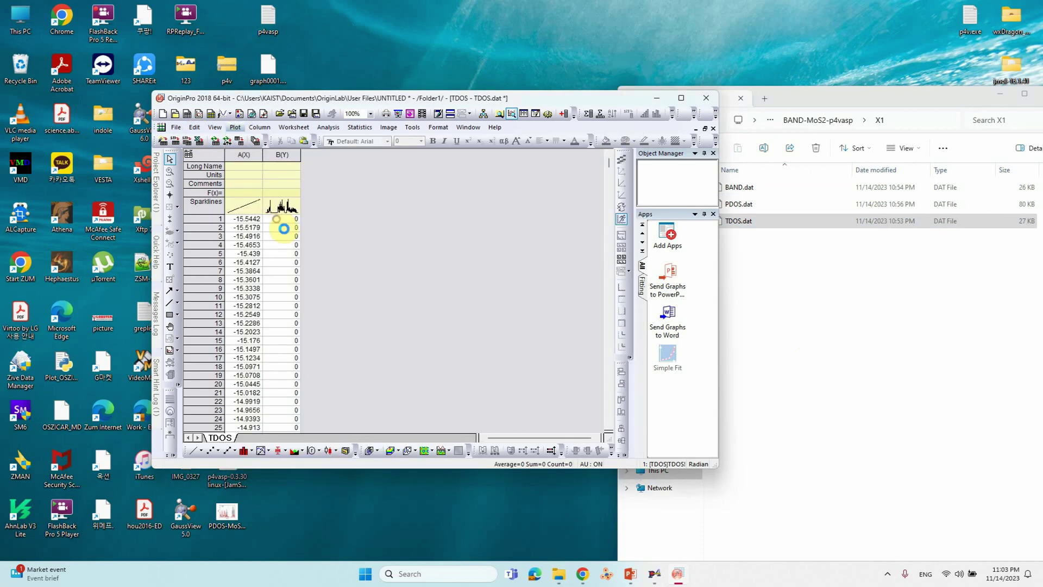
{"action": "left_click", "coordinate": [646, 219]}
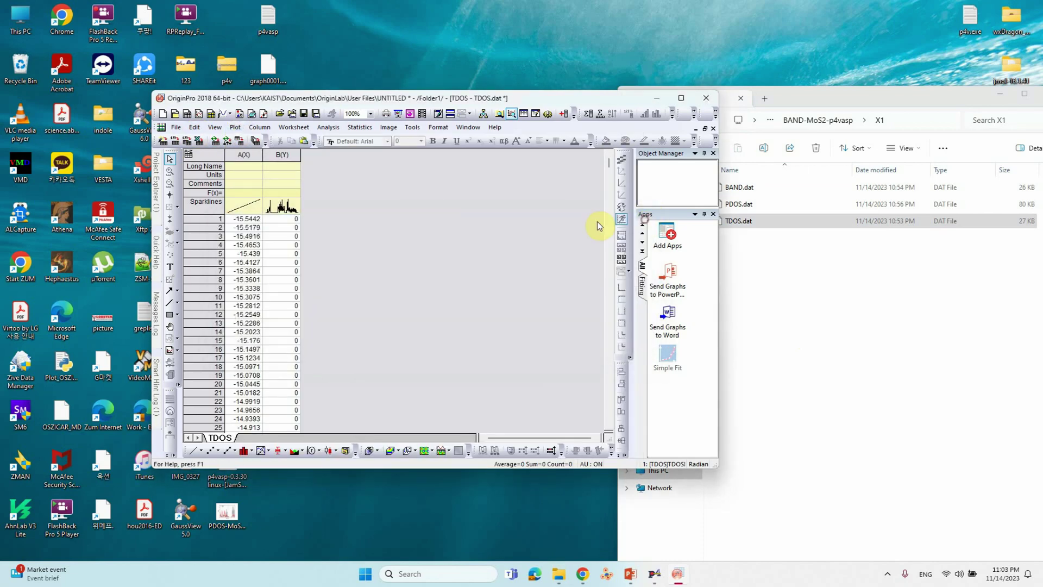
{"action": "left_click", "coordinate": [282, 155]}
{"action": "left_click", "coordinate": [229, 128]}
{"action": "mouse_move", "coordinate": [248, 162]}
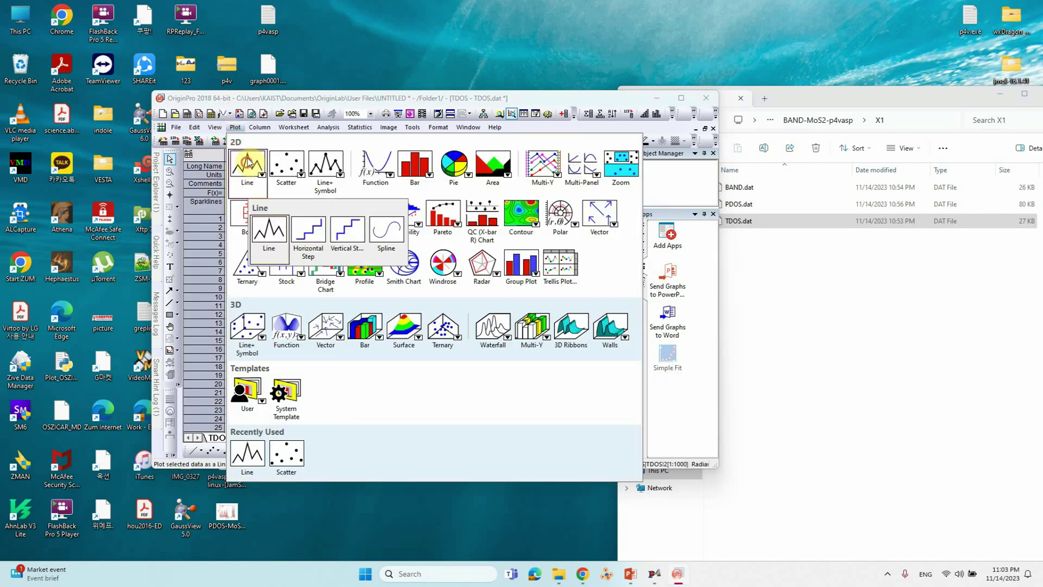
{"action": "left_click", "coordinate": [268, 234]}
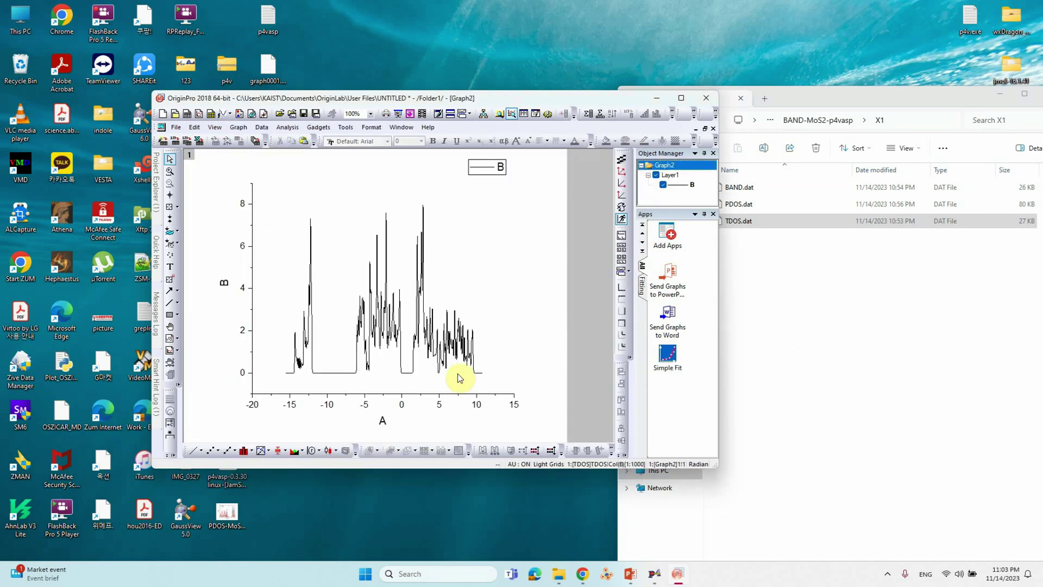